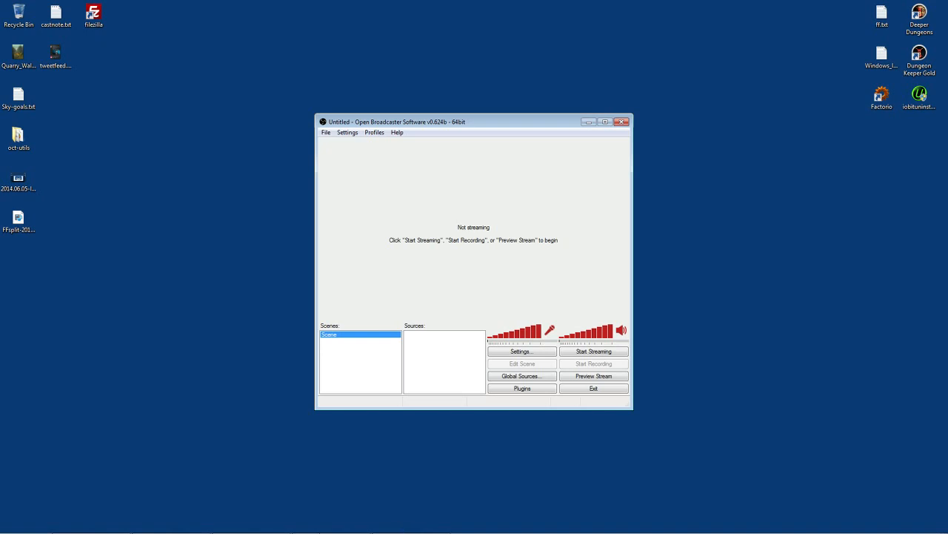
Switch to the browser to view the Open Broadcaster Software download page, and minimize the browser again.
{"action": "mouse_move", "coordinate": [403, 529]}
{"action": "left_click", "coordinate": [171, 526]}
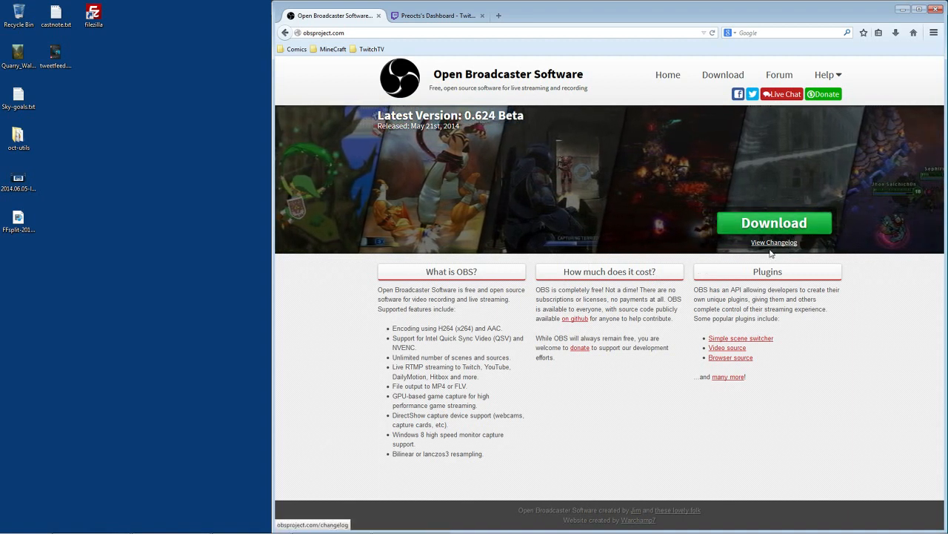
{"action": "left_click", "coordinate": [903, 15]}
In the encoding settings, keep CBR enabled and set the maximum video bitrate to 1024 kb/s.
{"action": "left_click_drag", "start_coordinate": [482, 123], "coordinate": [453, 90]}
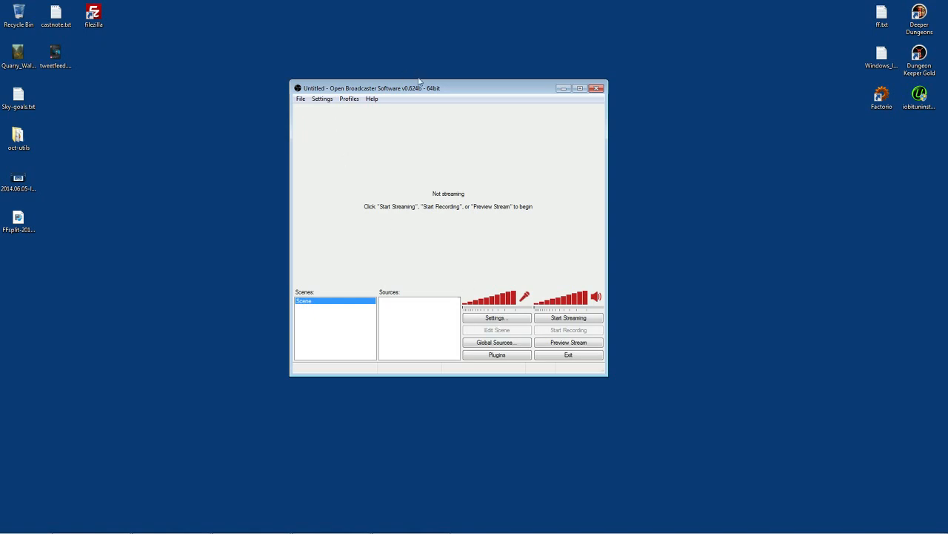
{"action": "left_click", "coordinate": [496, 319]}
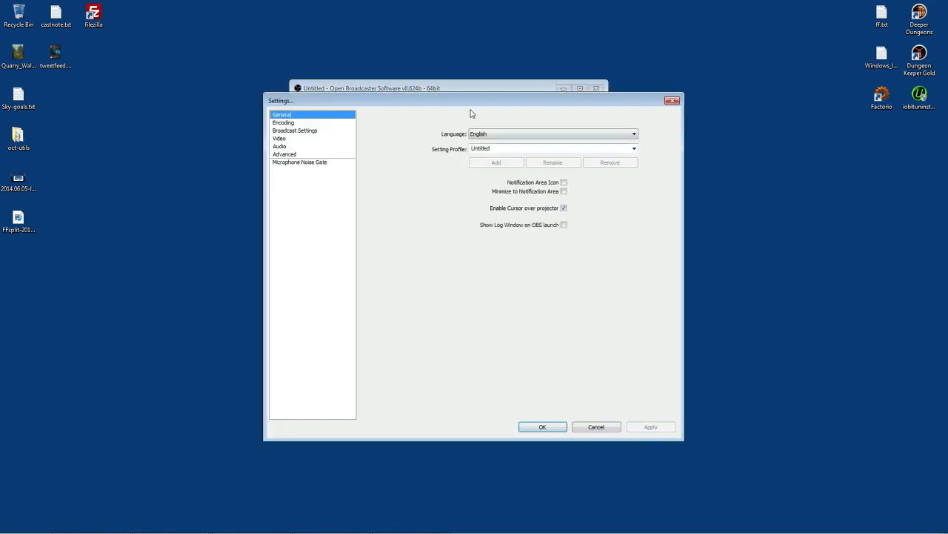
{"action": "left_click_drag", "start_coordinate": [468, 105], "coordinate": [419, 97]}
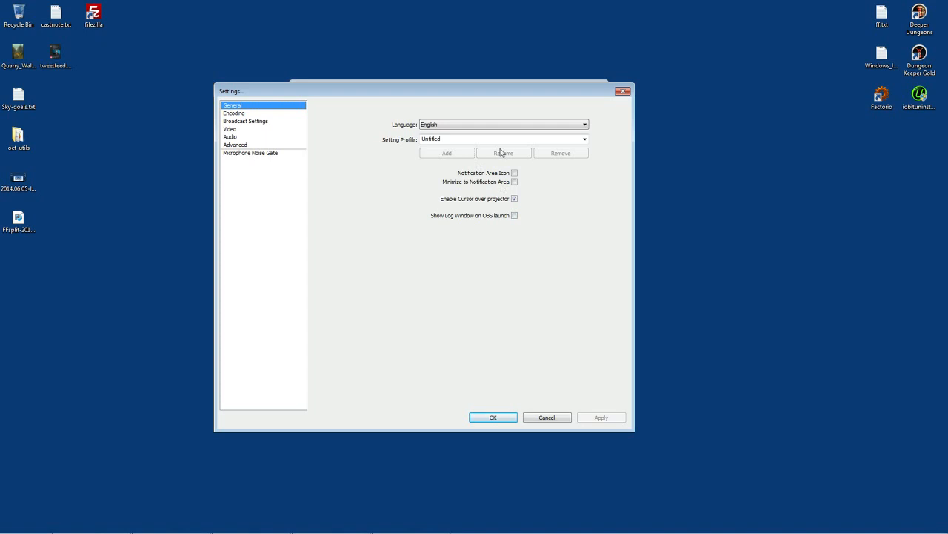
{"action": "left_click", "coordinate": [243, 114]}
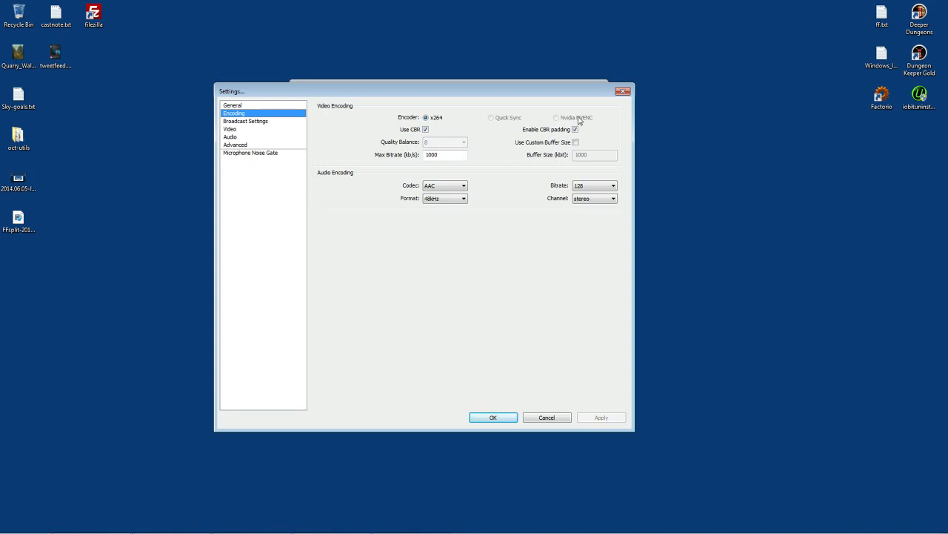
{"action": "left_click", "coordinate": [425, 130]}
{"action": "left_click", "coordinate": [424, 131]}
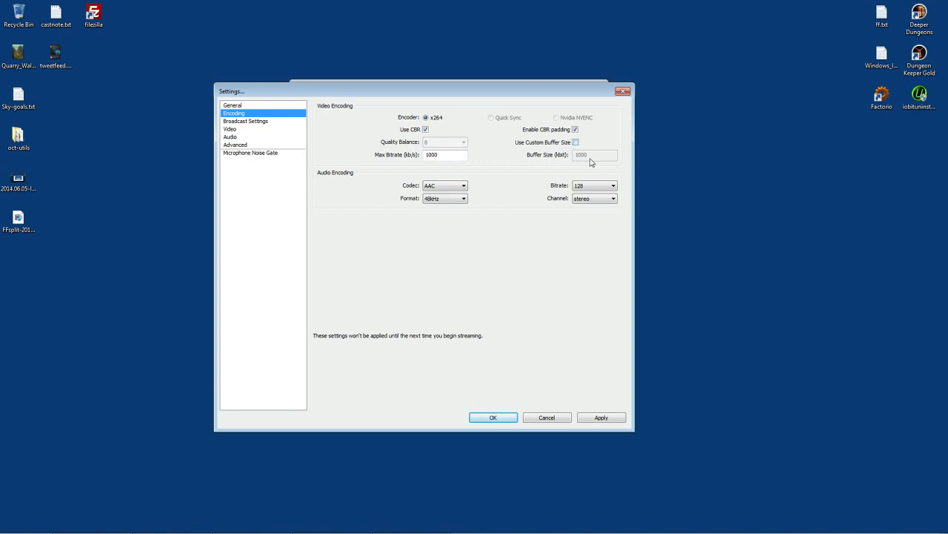
{"action": "double_click", "coordinate": [445, 154]}
{"action": "type", "text": "1024"}
Choose 48kHz as the audio encoding format.
{"action": "left_click", "coordinate": [437, 199]}
{"action": "left_click", "coordinate": [442, 200]}
{"action": "left_click", "coordinate": [443, 200]}
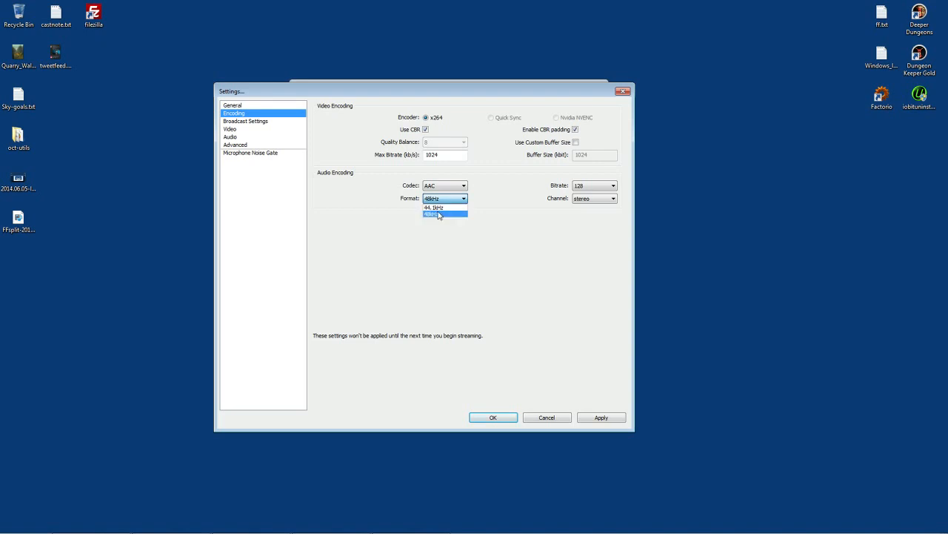
{"action": "left_click", "coordinate": [438, 214]}
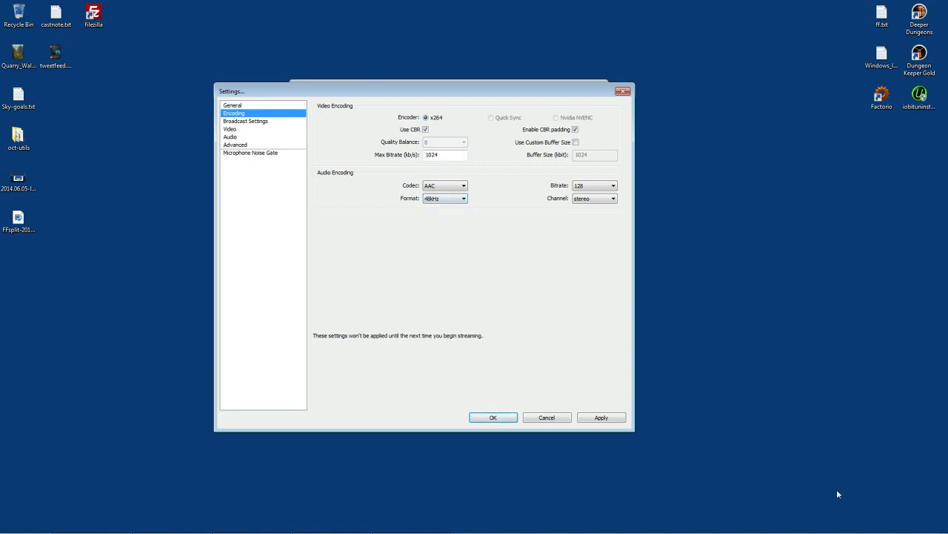
Open the properties of the default Speakers device from the Windows playback devices.
{"action": "mouse_move", "coordinate": [871, 531]}
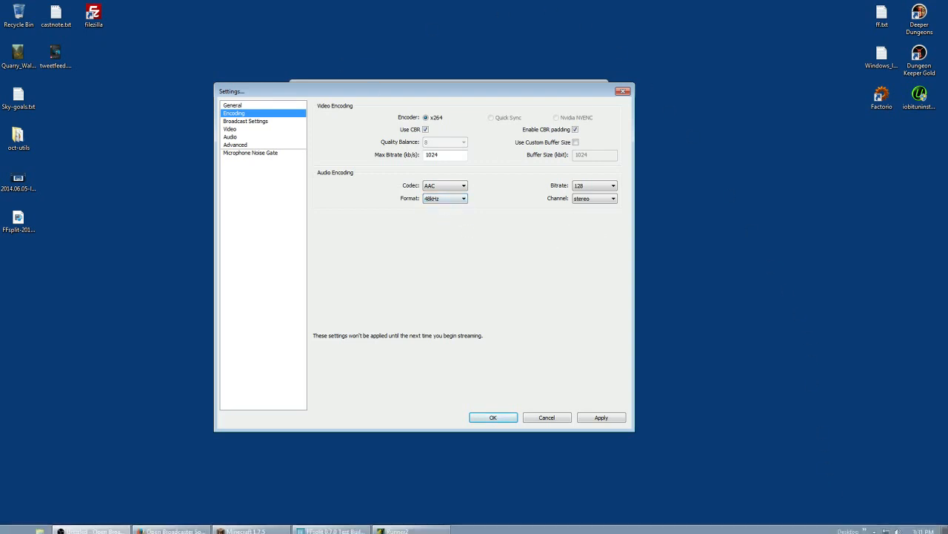
{"action": "right_click", "coordinate": [898, 527]}
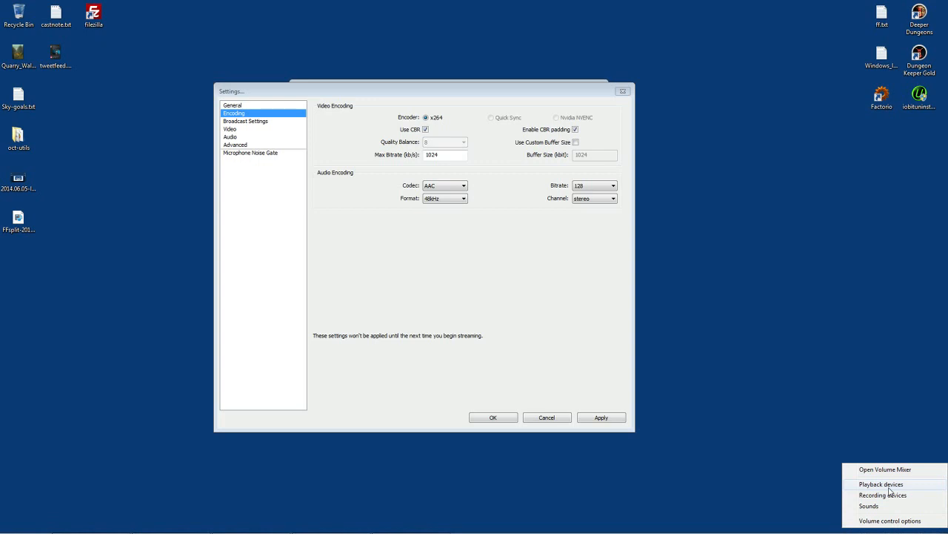
{"action": "left_click", "coordinate": [882, 483]}
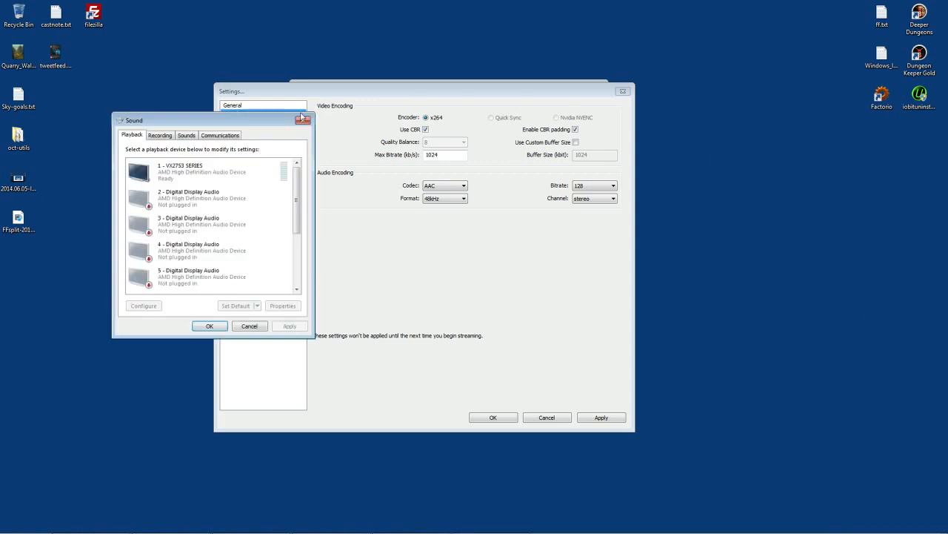
{"action": "left_click_drag", "start_coordinate": [299, 201], "coordinate": [302, 240]}
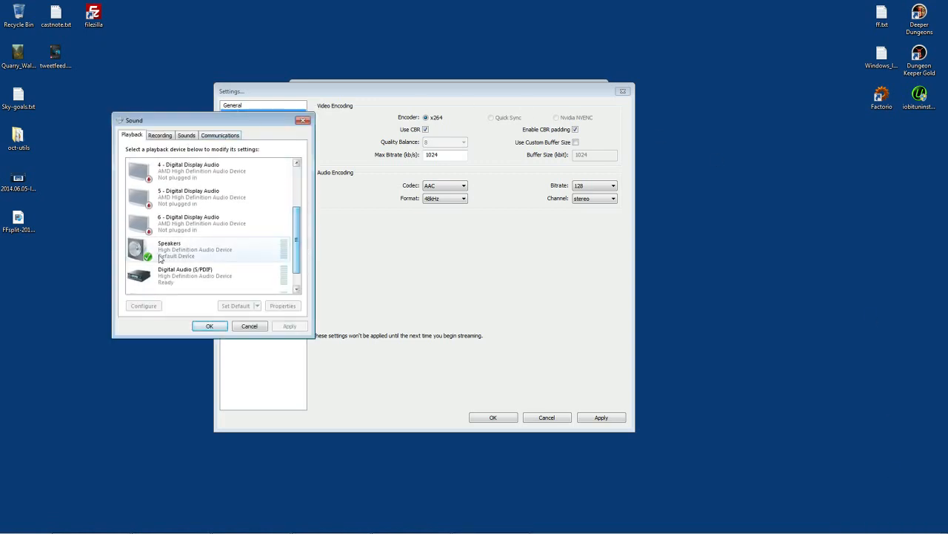
{"action": "right_click", "coordinate": [177, 256]}
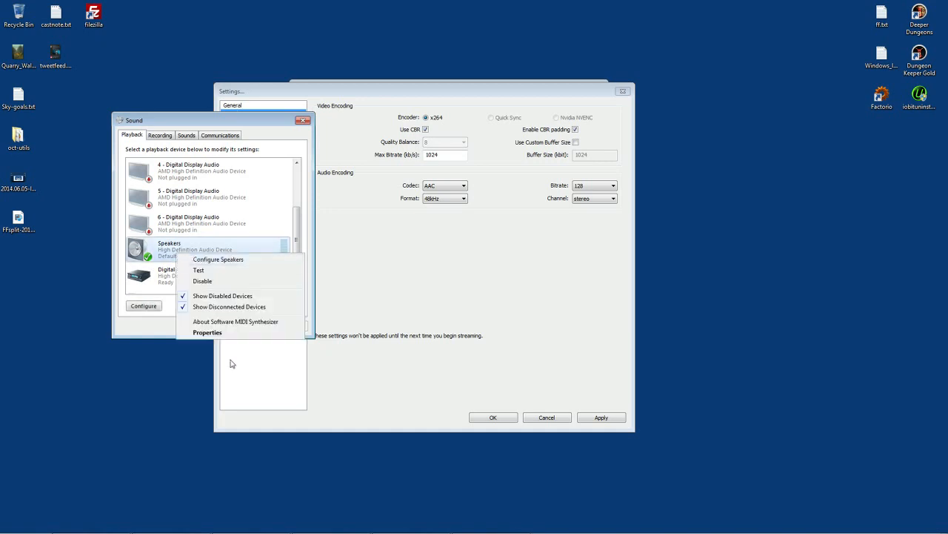
{"action": "left_click", "coordinate": [222, 330]}
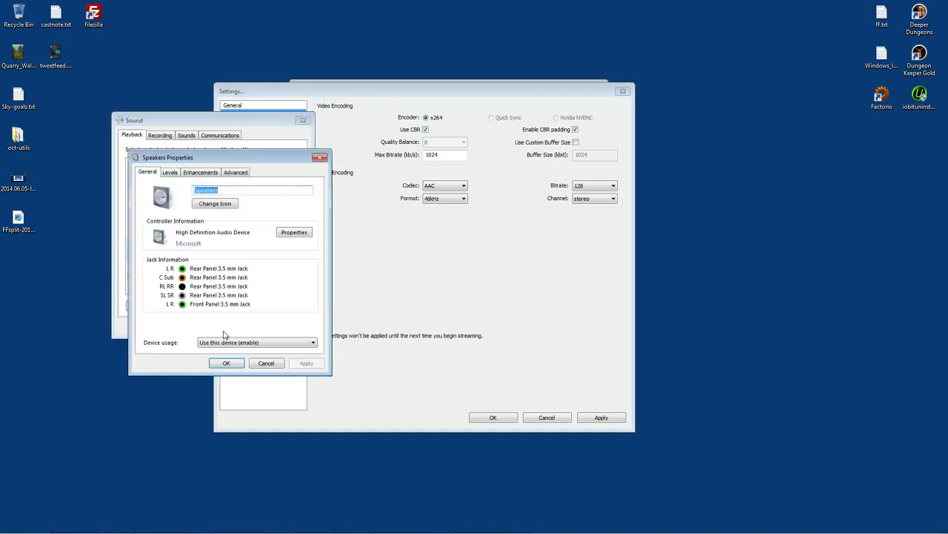
Set the speakers' default format to 16 bit, 48000 Hz (DVD Quality) and close the Windows sound settings.
{"action": "left_click", "coordinate": [235, 173]}
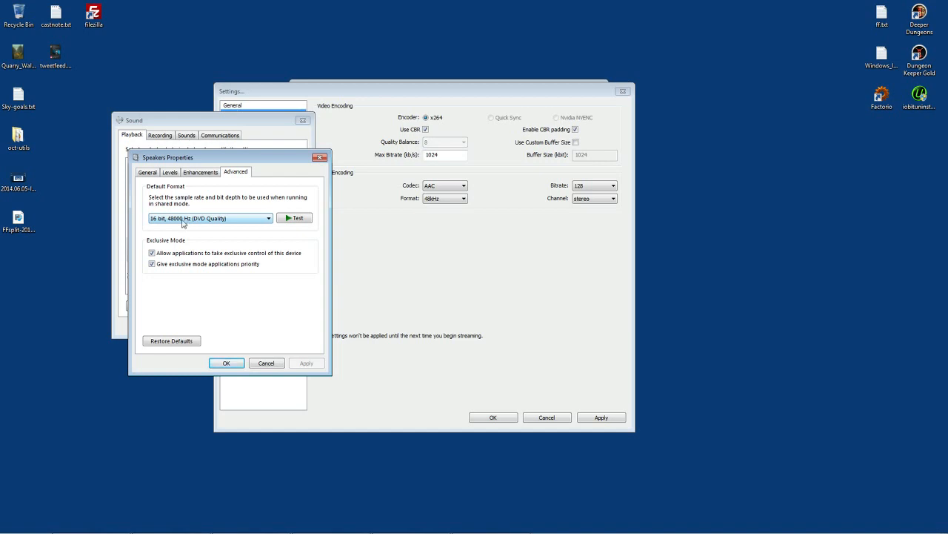
{"action": "left_click", "coordinate": [429, 200]}
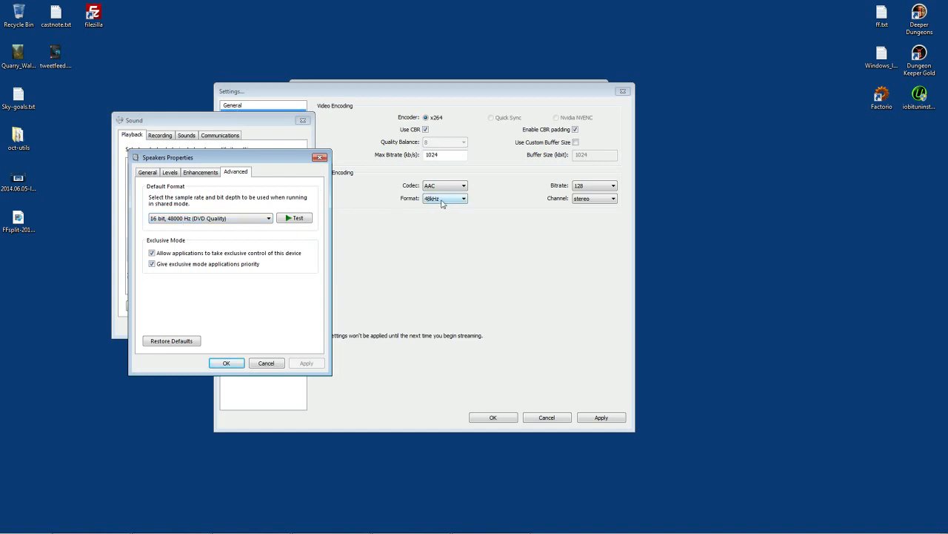
{"action": "left_click", "coordinate": [200, 220]}
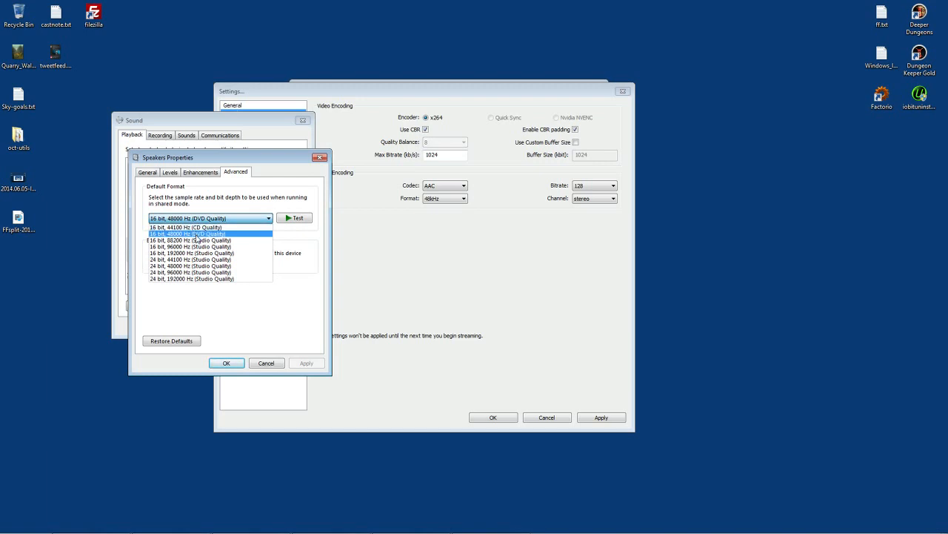
{"action": "left_click", "coordinate": [197, 236]}
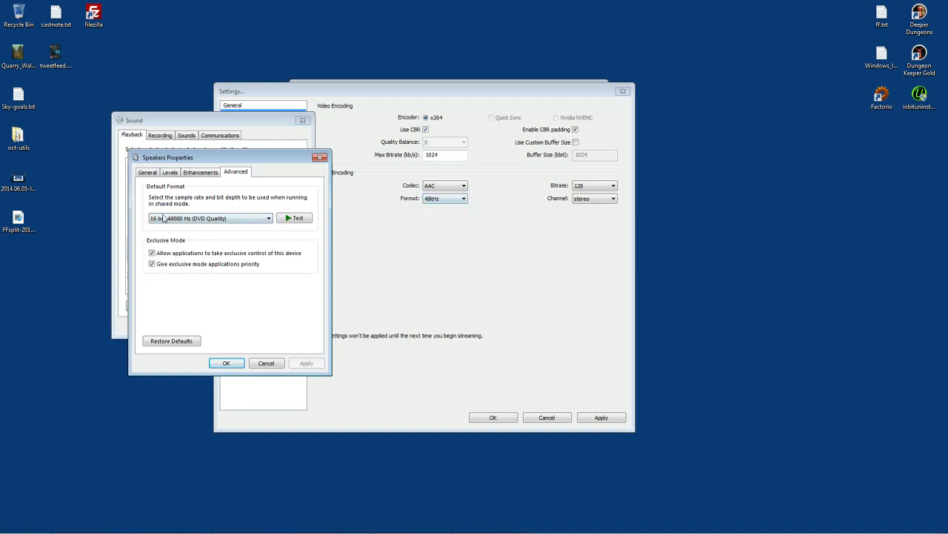
{"action": "left_click", "coordinate": [227, 362]}
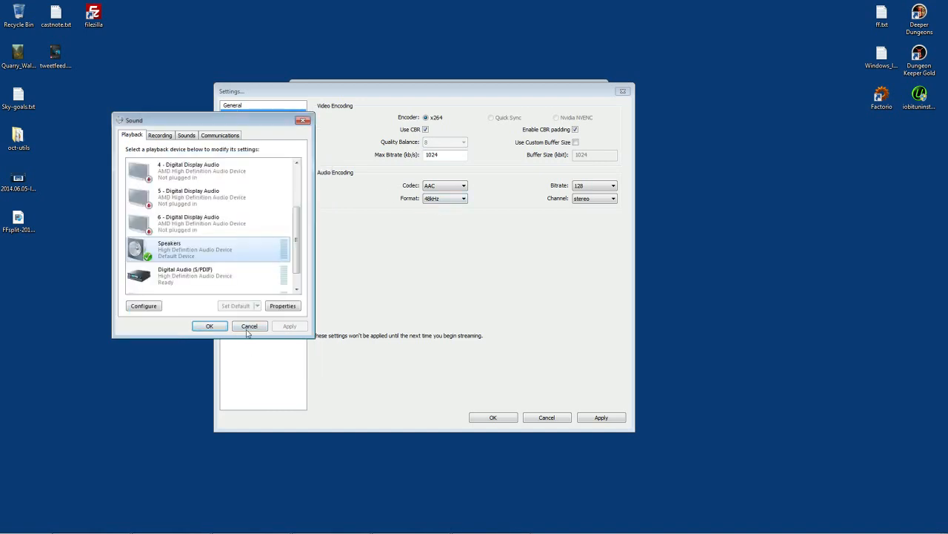
{"action": "left_click", "coordinate": [249, 328]}
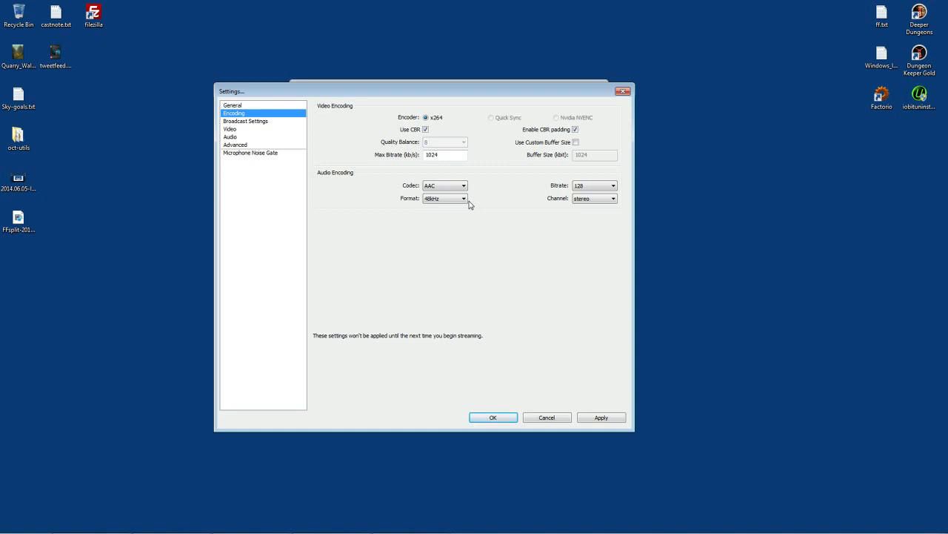
Set the audio encoding bitrate to 96 and save the encoding changes on switching to the broadcast settings.
{"action": "left_click", "coordinate": [589, 186]}
{"action": "left_click", "coordinate": [589, 217]}
{"action": "left_click", "coordinate": [251, 123]}
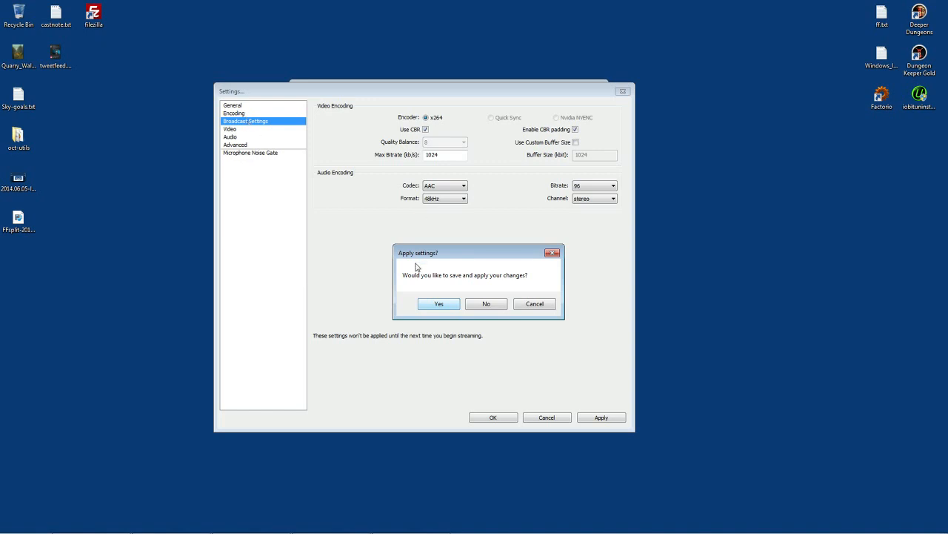
{"action": "left_click", "coordinate": [442, 306]}
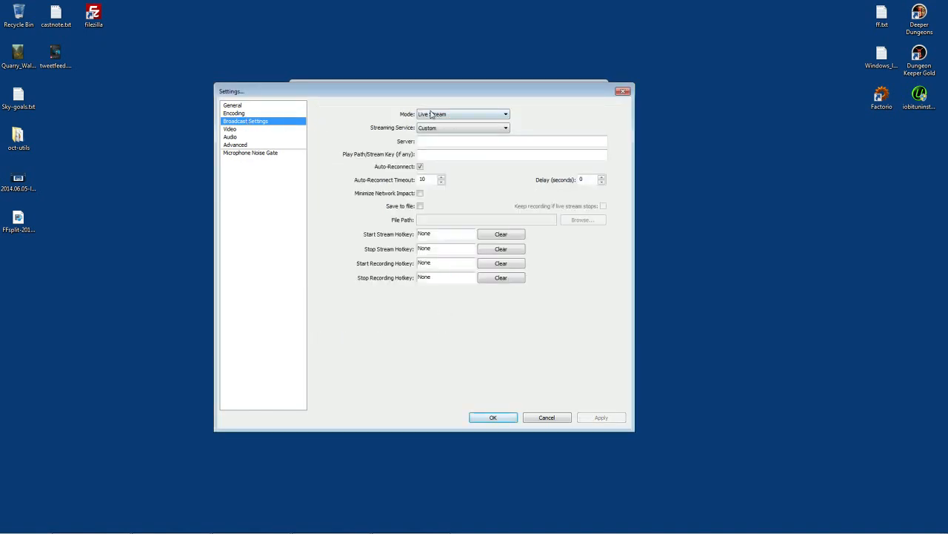
Choose Twitch / Justin.tv as the streaming service with the US East: New York, NY server.
{"action": "left_click", "coordinate": [465, 129]}
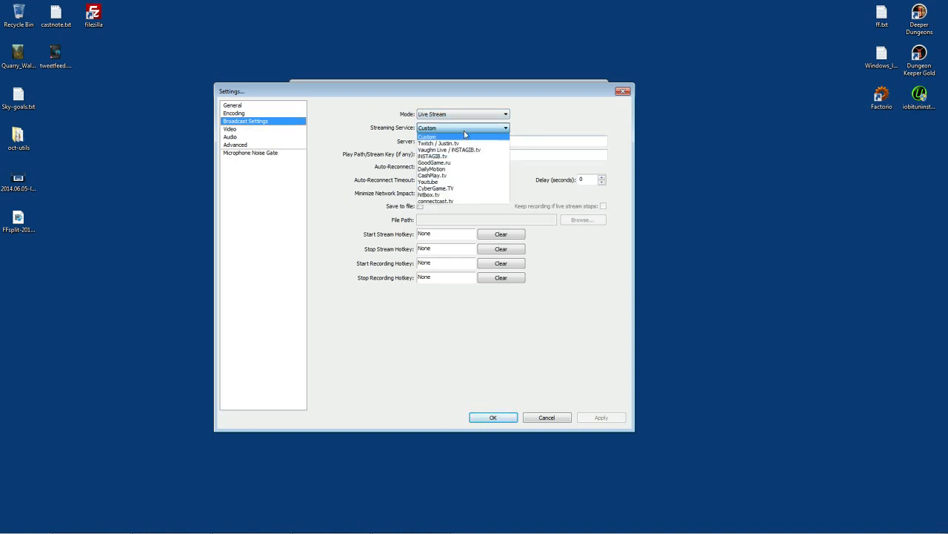
{"action": "left_click", "coordinate": [463, 145]}
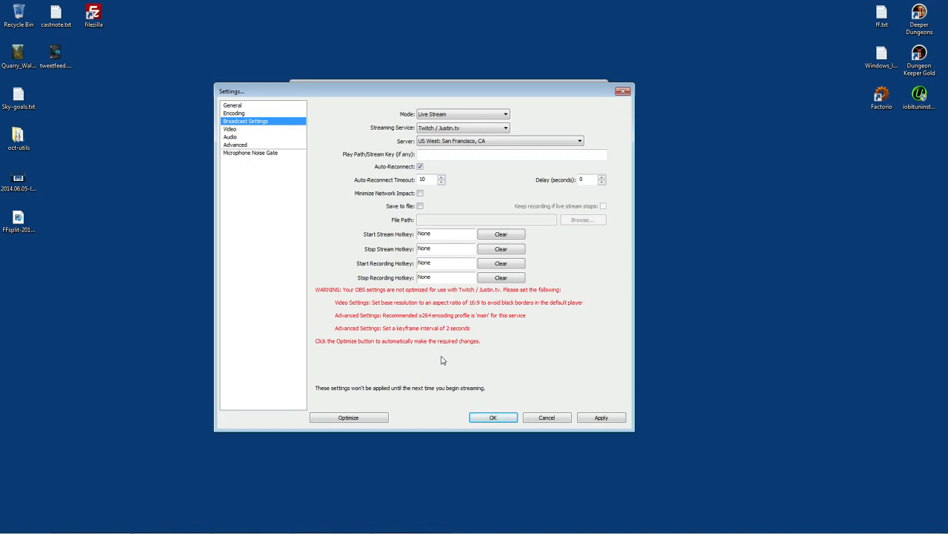
{"action": "left_click", "coordinate": [429, 143]}
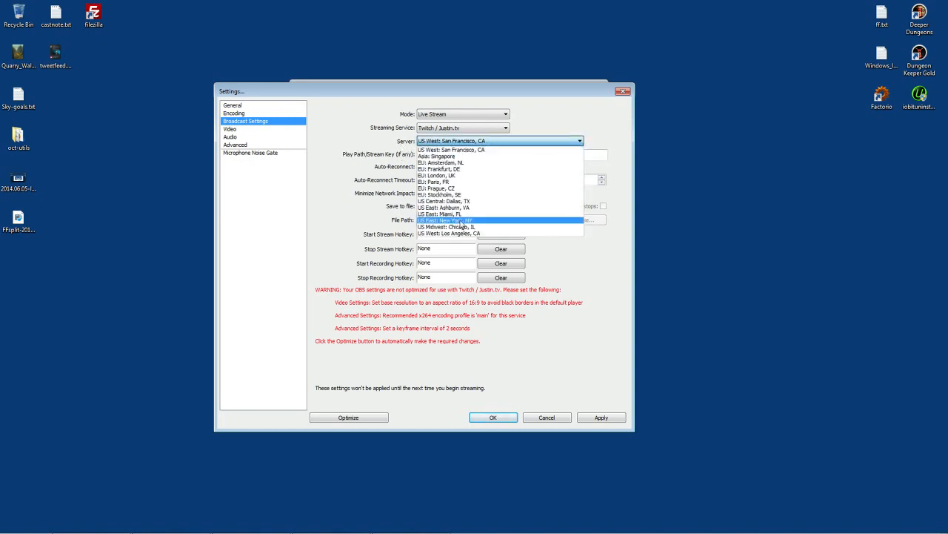
{"action": "left_click", "coordinate": [466, 221]}
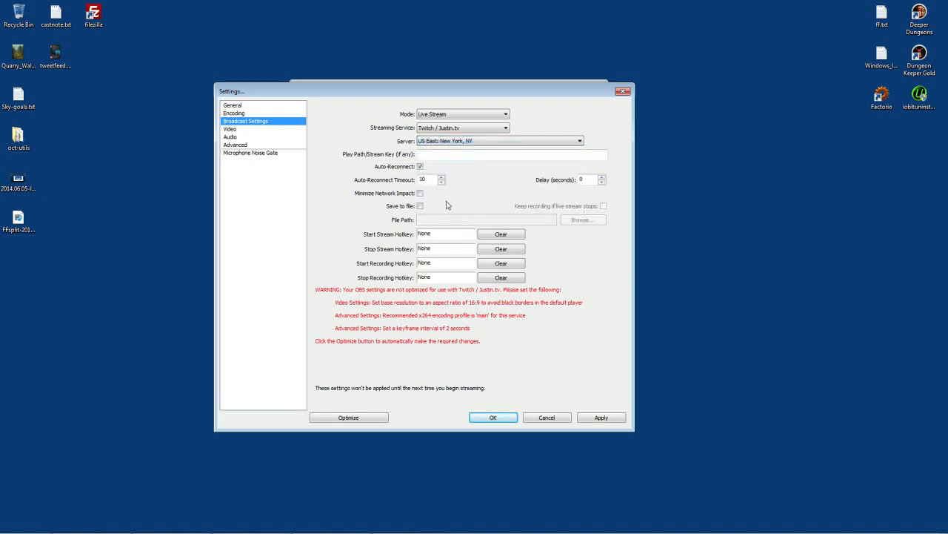
{"action": "left_click", "coordinate": [420, 167]}
{"action": "left_click", "coordinate": [420, 167]}
{"action": "key", "text": "ctrl+F12"}
{"action": "left_click", "coordinate": [512, 235]}
Switch to the Twitch dashboard in the browser, reveal the channel's stream key and copy it.
{"action": "left_click", "coordinate": [449, 154]}
{"action": "mouse_move", "coordinate": [244, 526]}
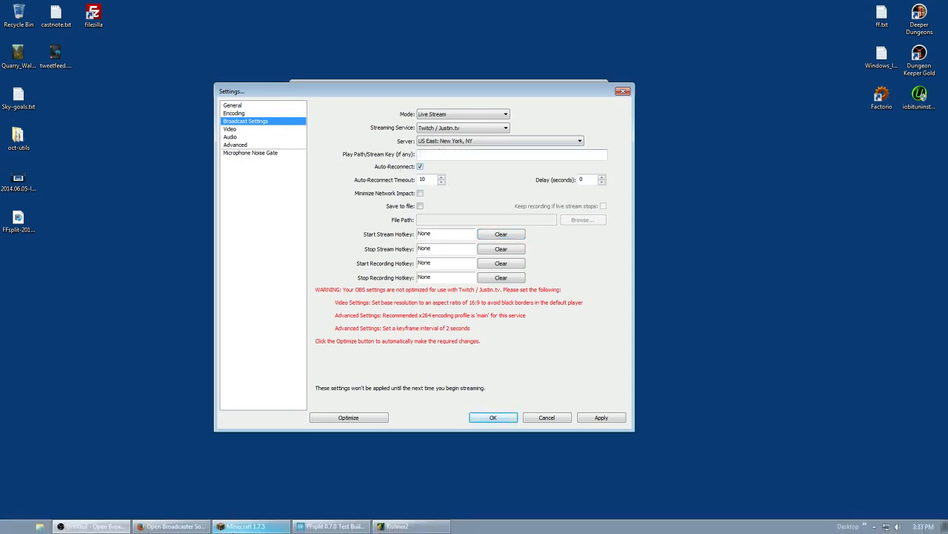
{"action": "left_click", "coordinate": [183, 527]}
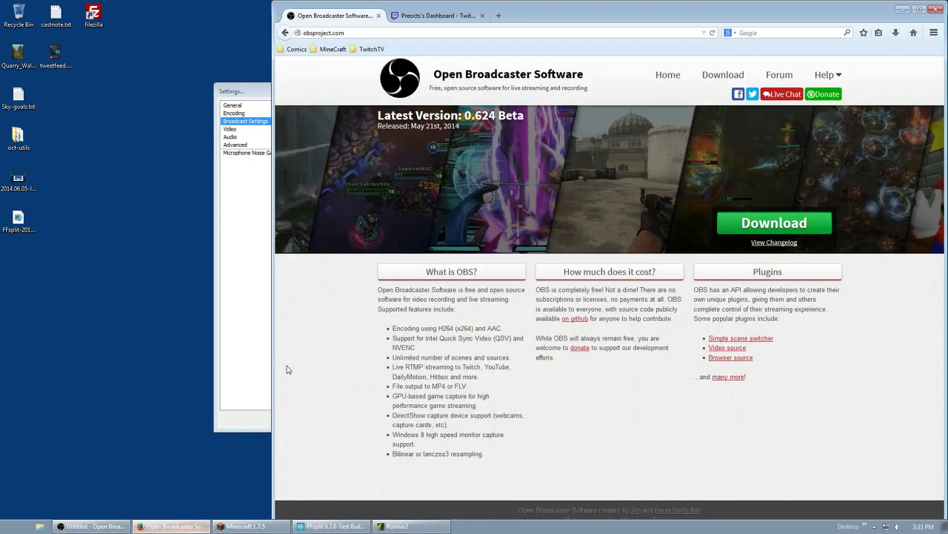
{"action": "left_click", "coordinate": [419, 16]}
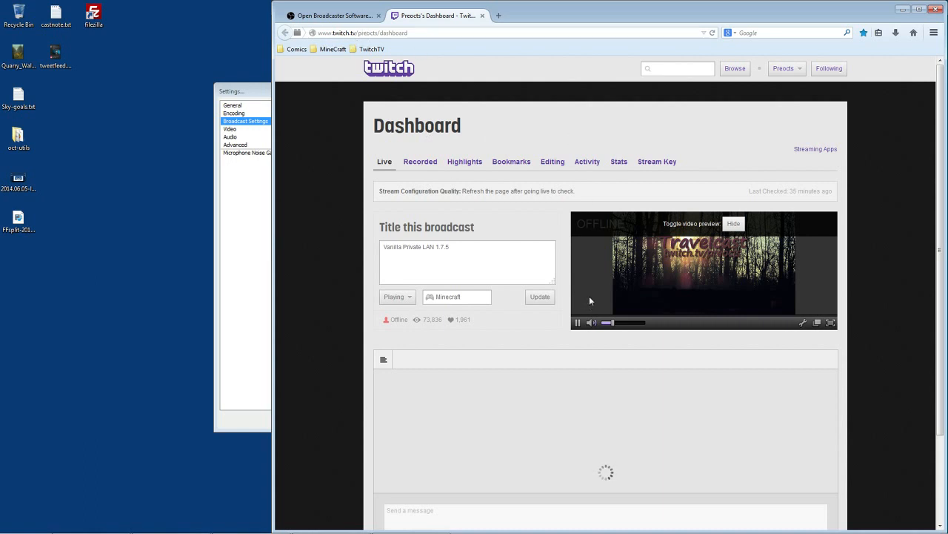
{"action": "left_click", "coordinate": [656, 164]}
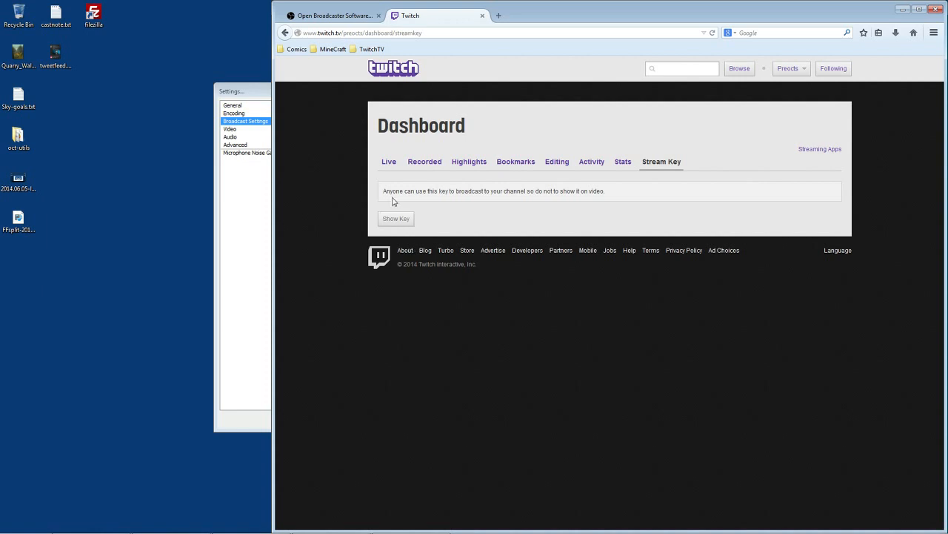
{"action": "left_click", "coordinate": [394, 223]}
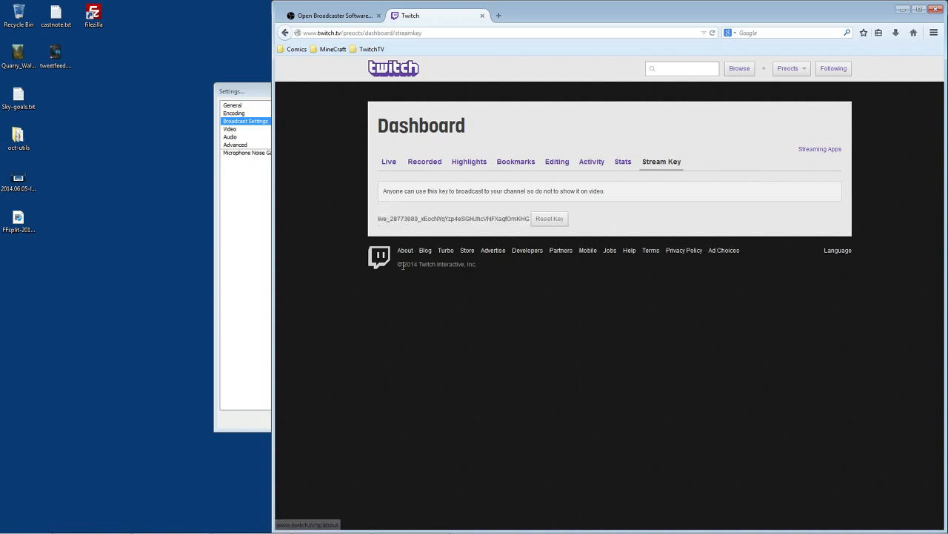
{"action": "double_click", "coordinate": [381, 219]}
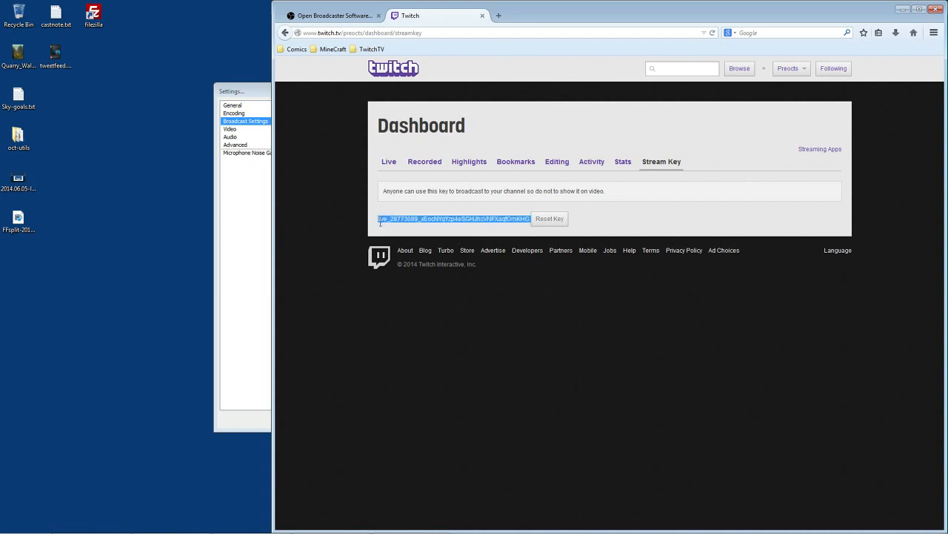
{"action": "right_click", "coordinate": [467, 221]}
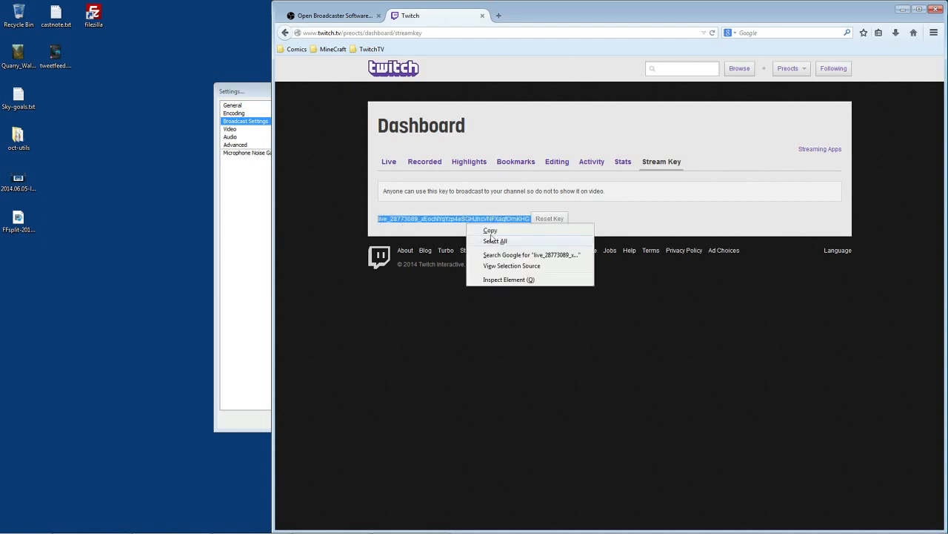
{"action": "left_click", "coordinate": [490, 232]}
Return to the OBS broadcast settings and paste the stream key into the Play Path/Stream Key field.
{"action": "left_click", "coordinate": [245, 259]}
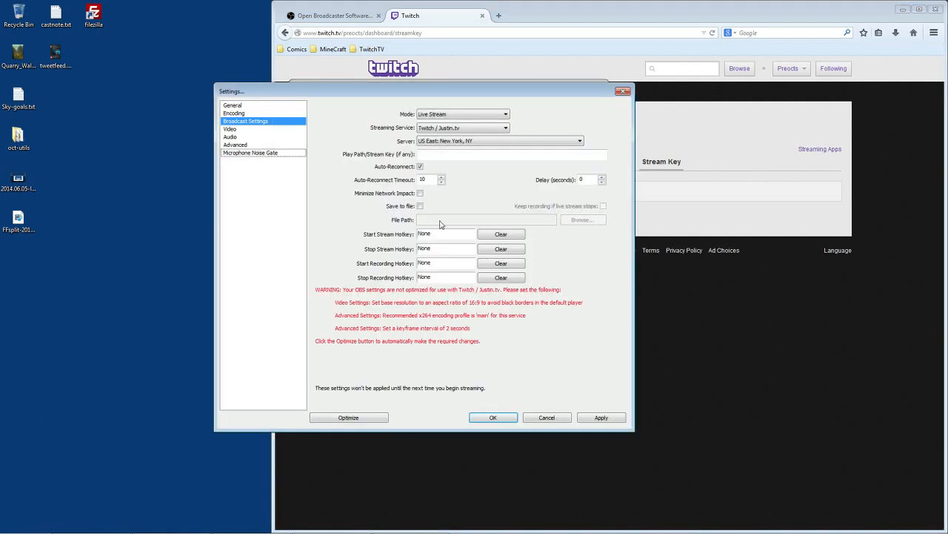
{"action": "right_click", "coordinate": [444, 158]}
{"action": "left_click", "coordinate": [472, 202]}
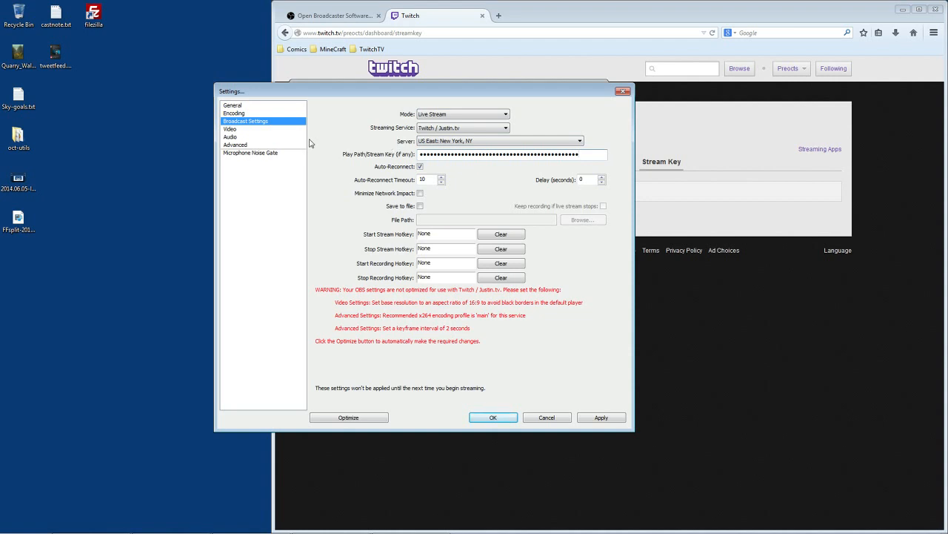
Apply the broadcast settings and review the encoding settings before returning to the broadcast page.
{"action": "left_click", "coordinate": [601, 417]}
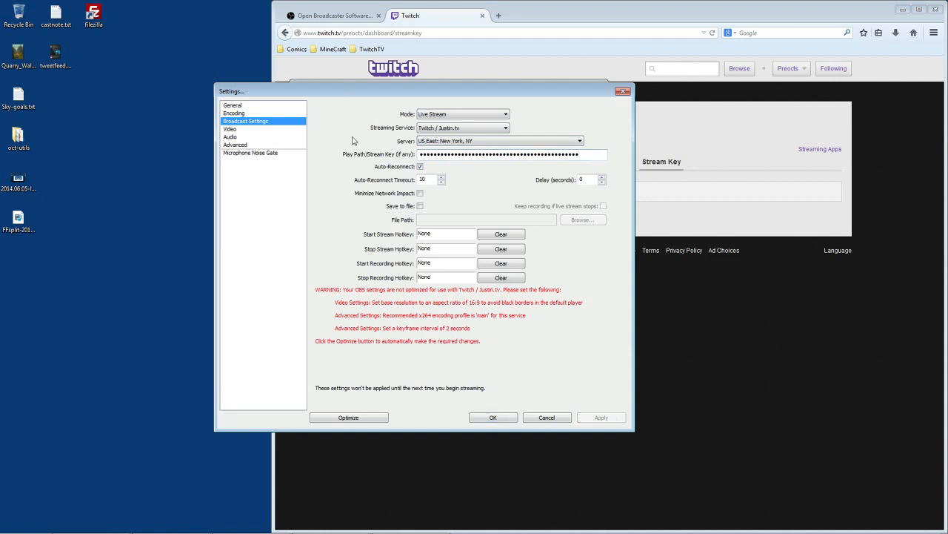
{"action": "left_click", "coordinate": [235, 114]}
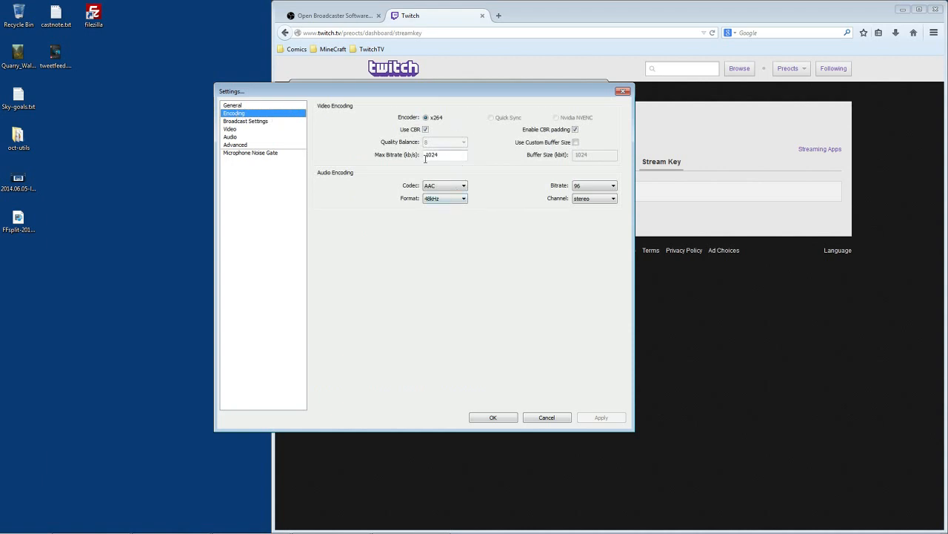
{"action": "left_click", "coordinate": [273, 122]}
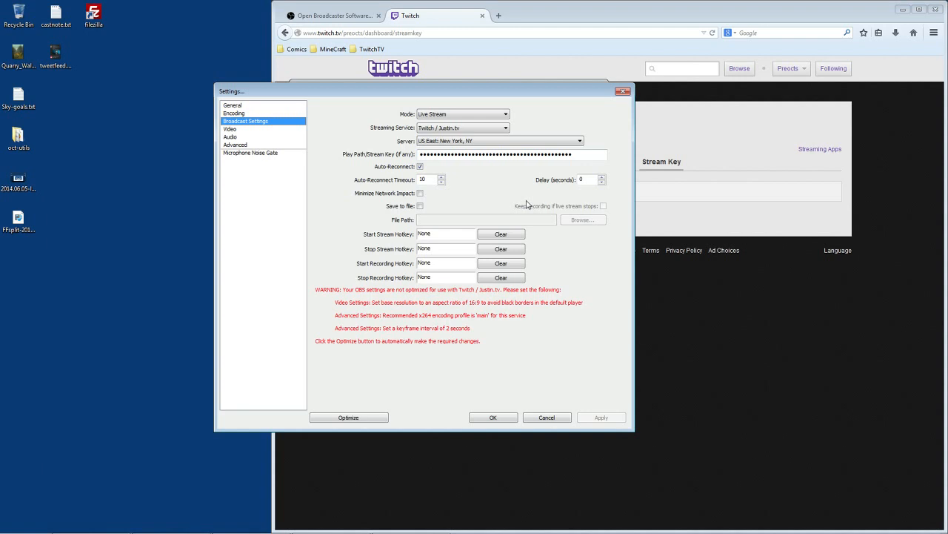
Open the video settings, minimise the browser and move the settings dialog clear of the main OBS window.
{"action": "left_click", "coordinate": [277, 130]}
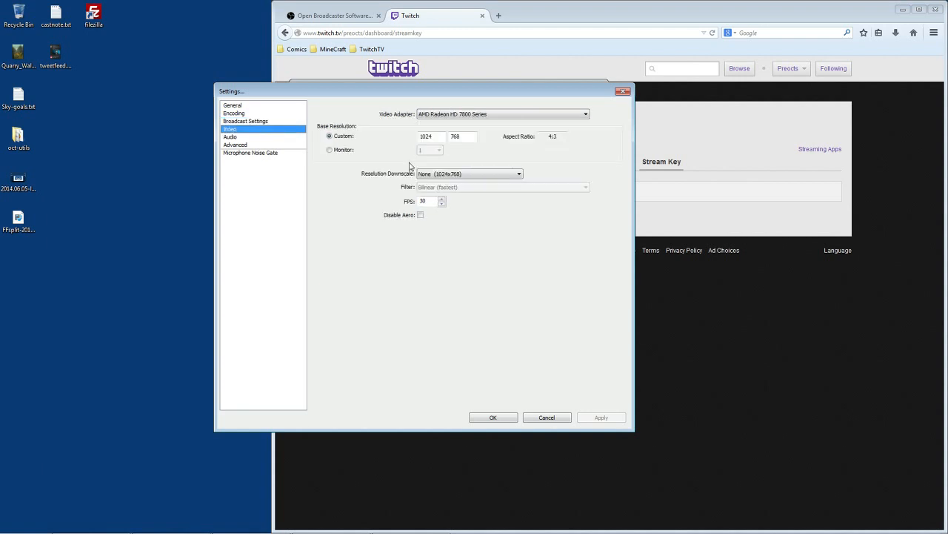
{"action": "left_click", "coordinate": [902, 9]}
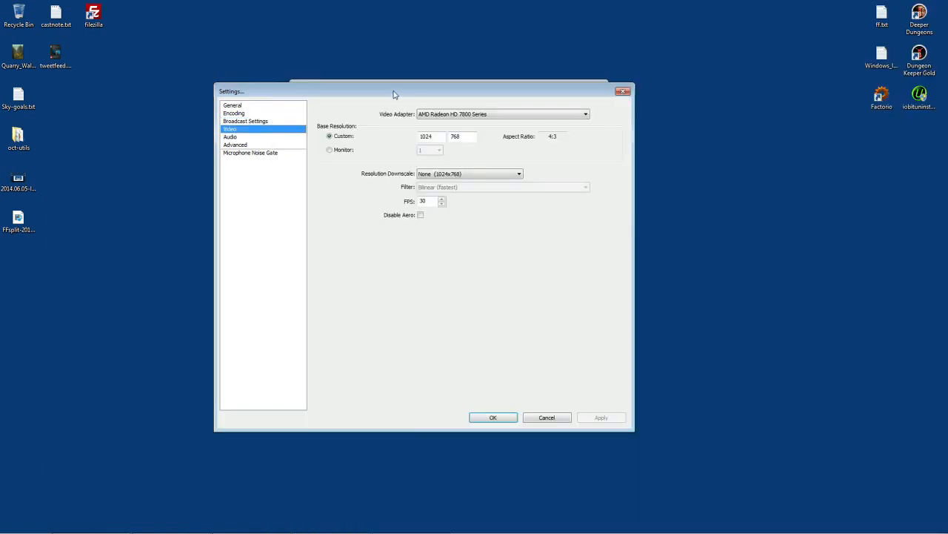
{"action": "left_click_drag", "start_coordinate": [393, 93], "coordinate": [516, 128]}
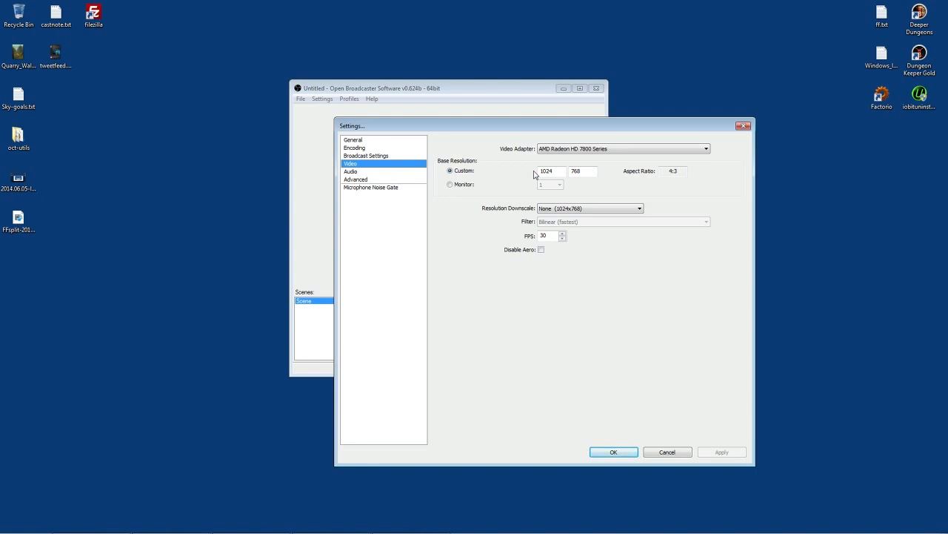
Bring up the Minecraft window to examine its size against the base resolution, and return to the video settings.
{"action": "mouse_move", "coordinate": [550, 530]}
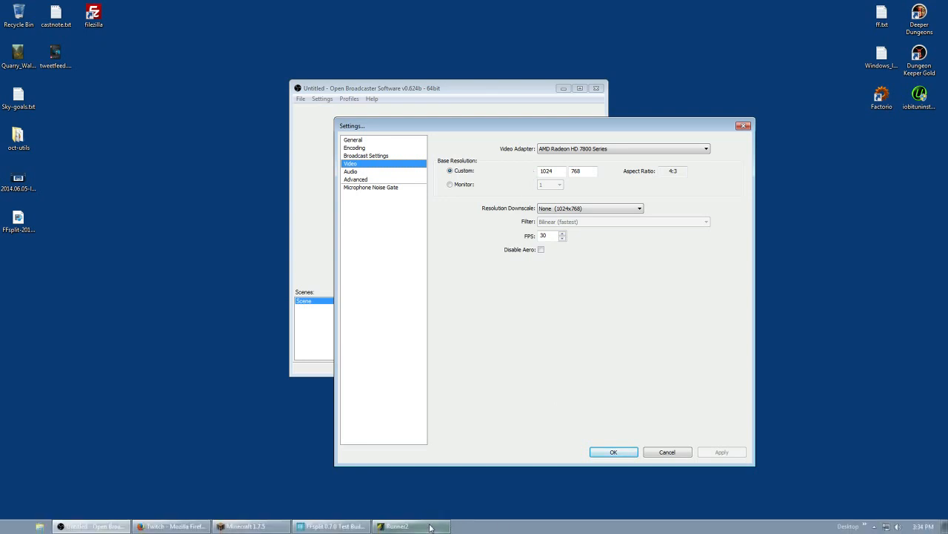
{"action": "left_click", "coordinate": [237, 527]}
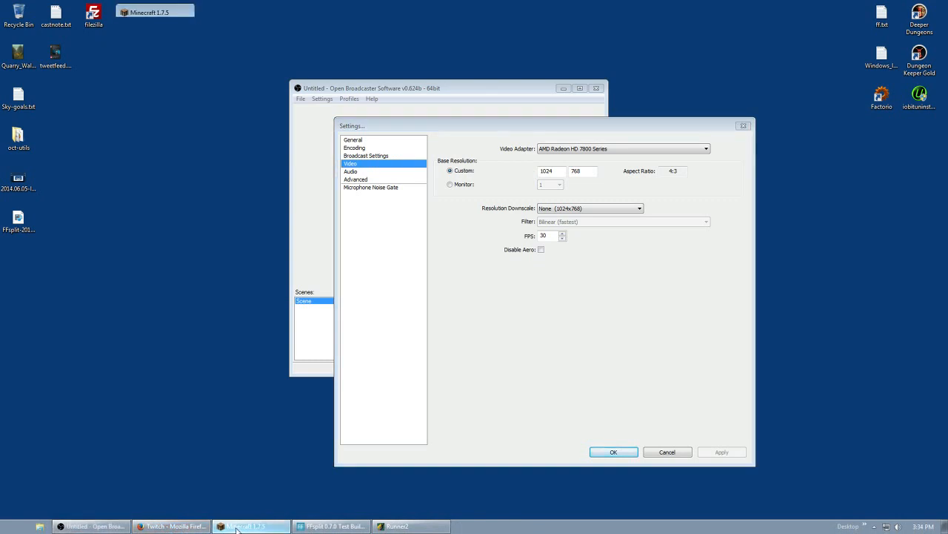
{"action": "left_click_drag", "start_coordinate": [485, 13], "coordinate": [368, 12]}
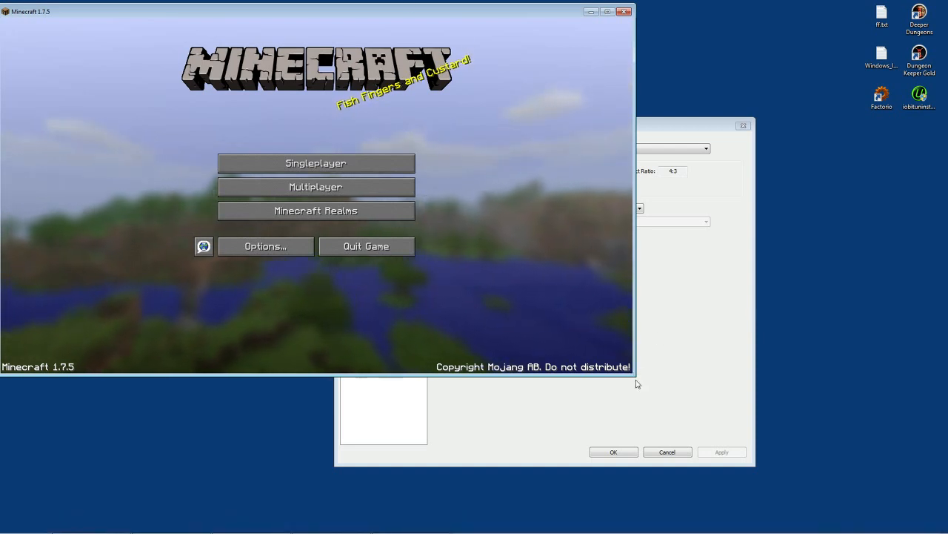
{"action": "left_click", "coordinate": [722, 299]}
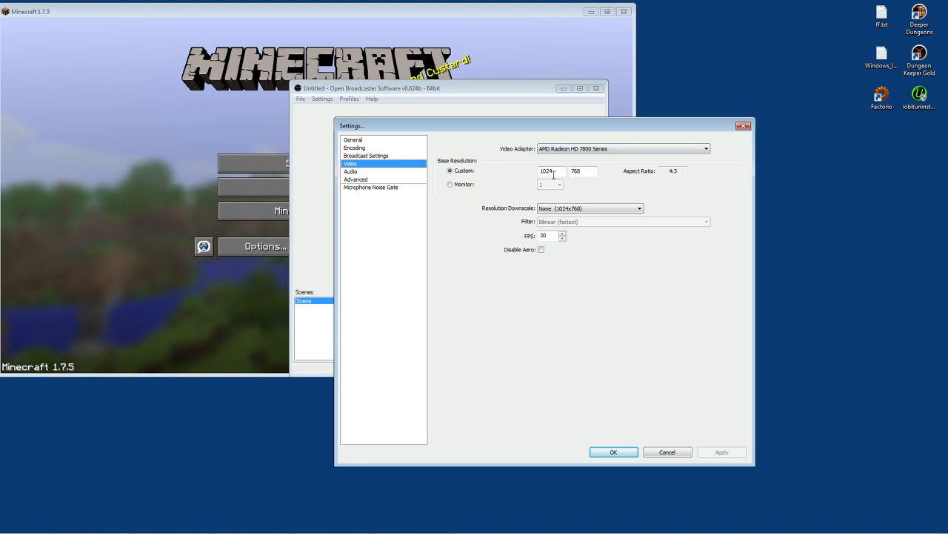
{"action": "key", "text": "alt+Tab"}
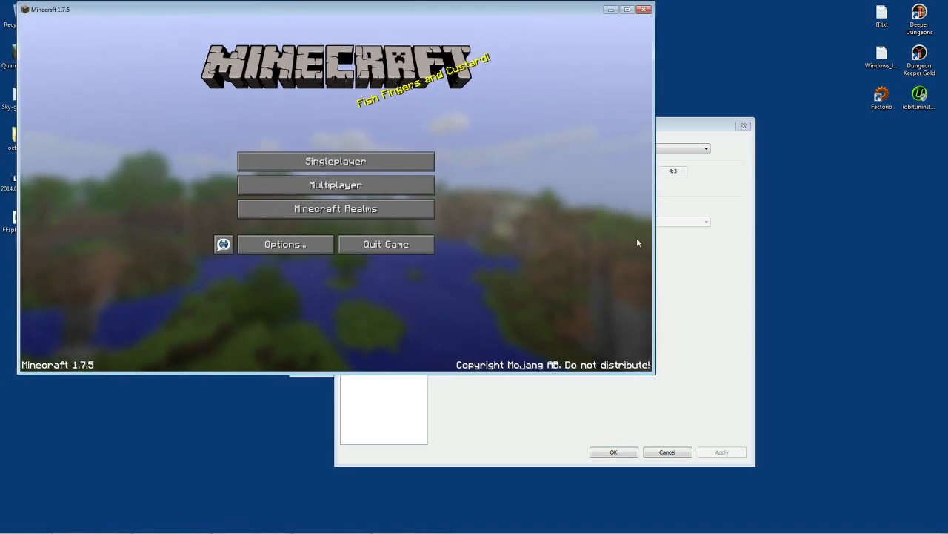
{"action": "left_click", "coordinate": [731, 281]}
Set the custom base resolution to 1280 by 720.
{"action": "double_click", "coordinate": [551, 171]}
{"action": "type", "text": "1280"}
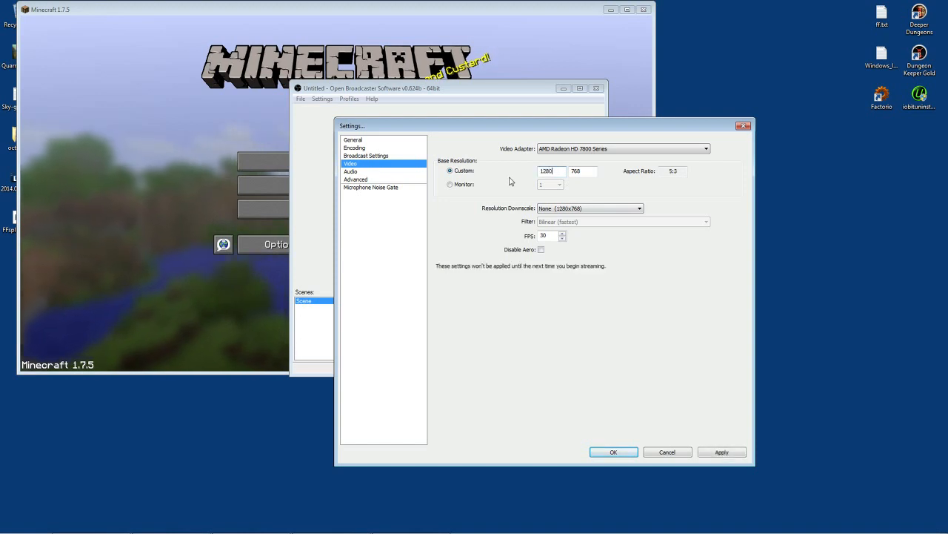
{"action": "double_click", "coordinate": [577, 172]}
{"action": "type", "text": "720"}
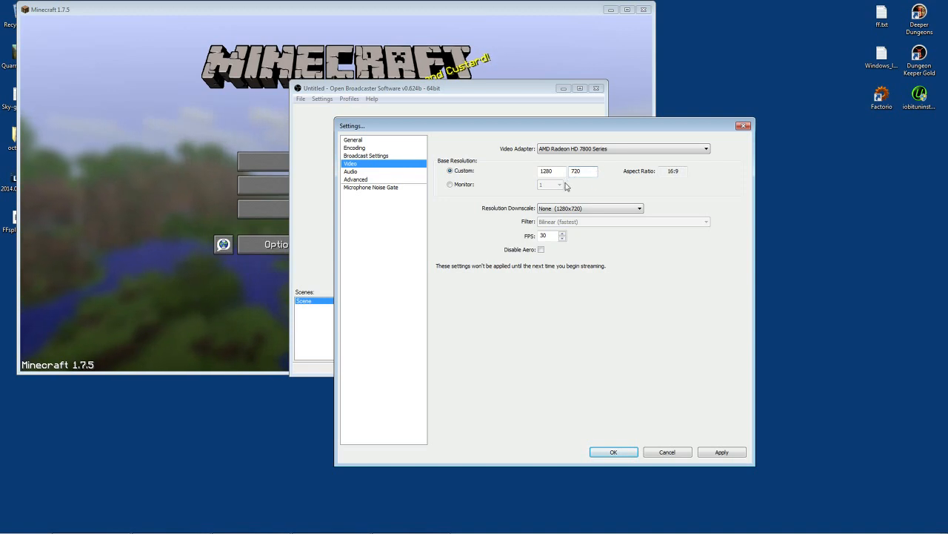
{"action": "left_click", "coordinate": [560, 171]}
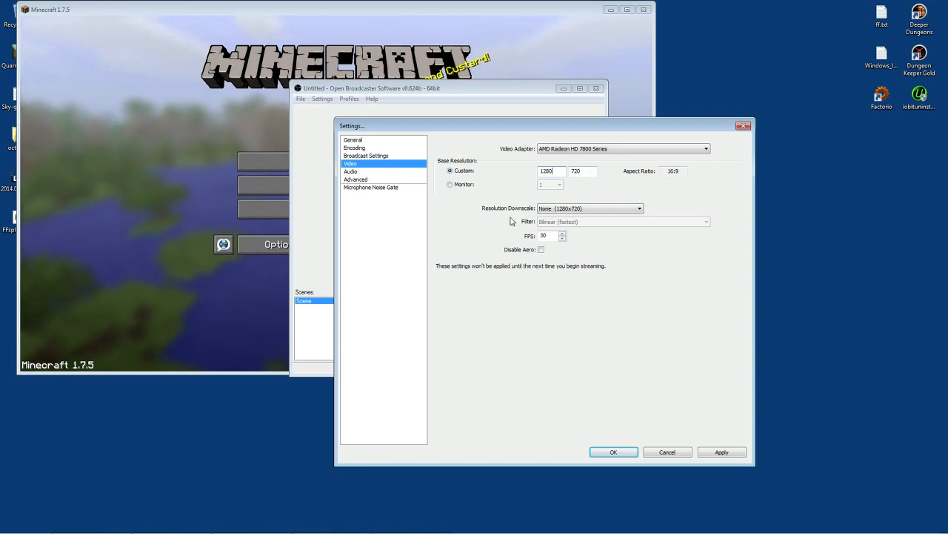
Compare the 1.50 and 1.25 resolution downscale options and settle on 1.50 (852x480).
{"action": "left_click", "coordinate": [593, 209]}
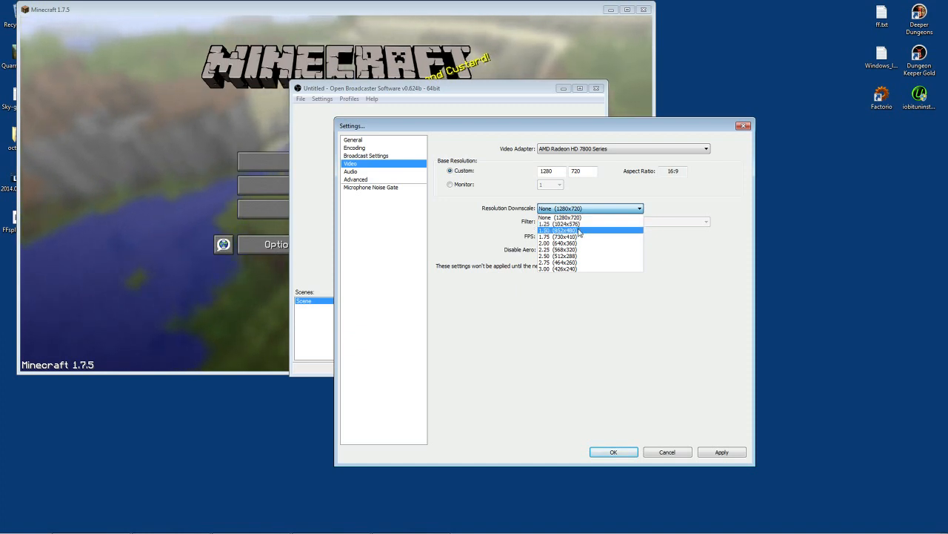
{"action": "left_click", "coordinate": [581, 231]}
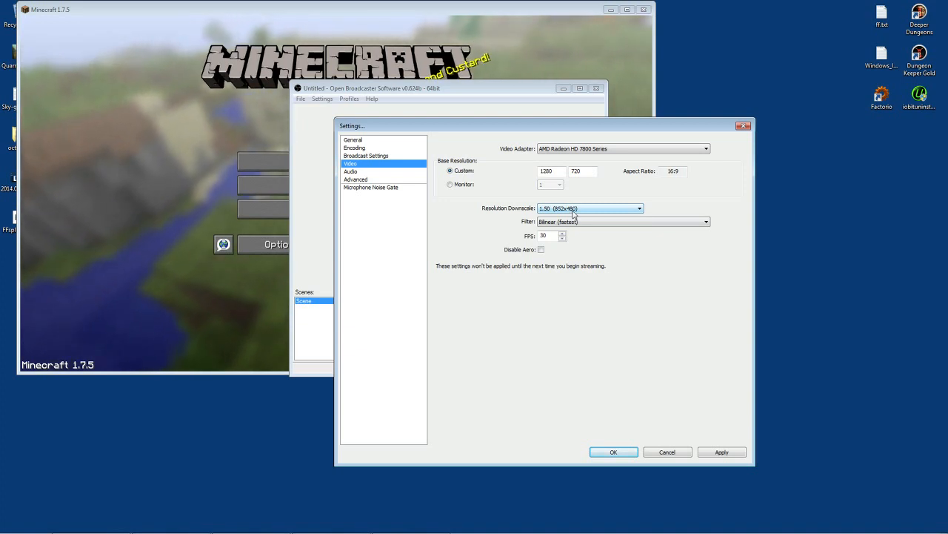
{"action": "left_click", "coordinate": [573, 213]}
{"action": "left_click", "coordinate": [586, 225]}
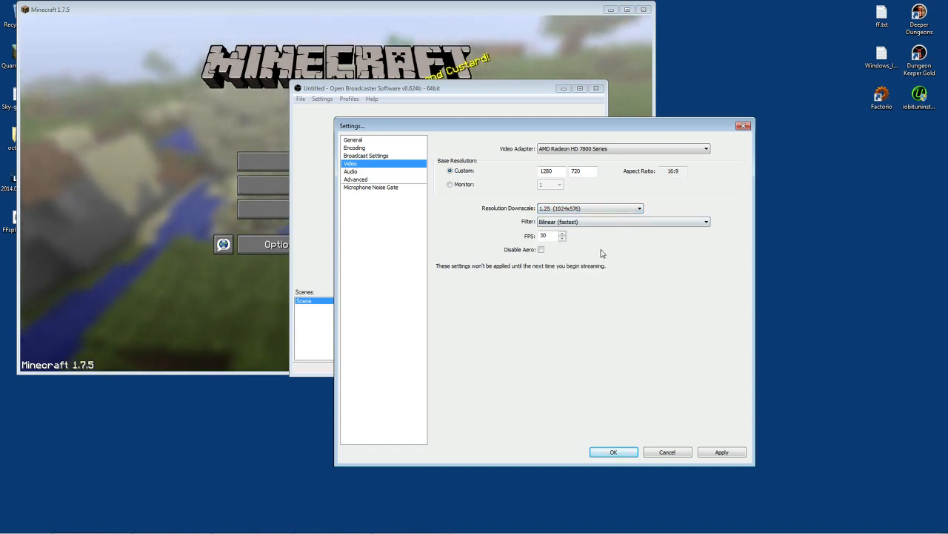
{"action": "left_click", "coordinate": [590, 208]}
{"action": "left_click", "coordinate": [584, 235]}
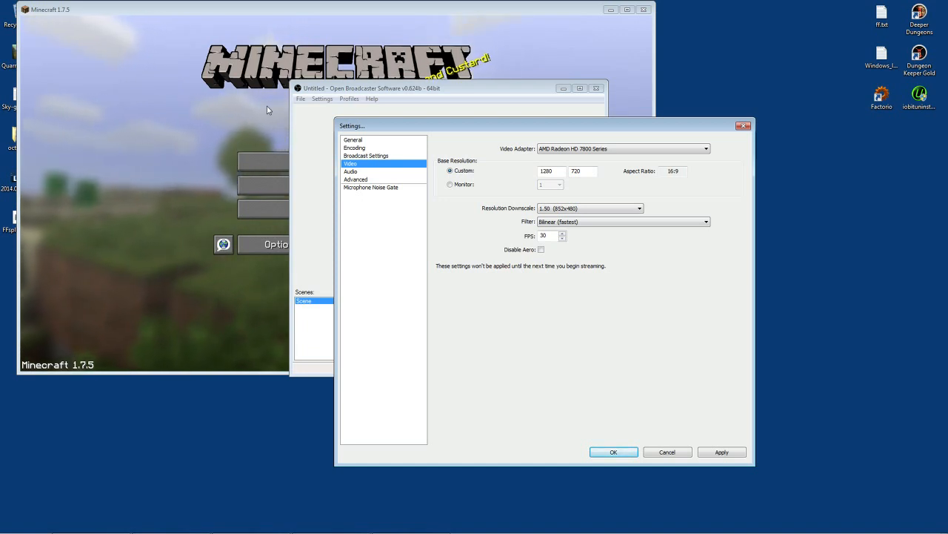
Choose the Lanczos (best detail, 36 samples) downscale filter and set the frame rate to 25 FPS.
{"action": "left_click", "coordinate": [606, 224]}
{"action": "left_click", "coordinate": [561, 244]}
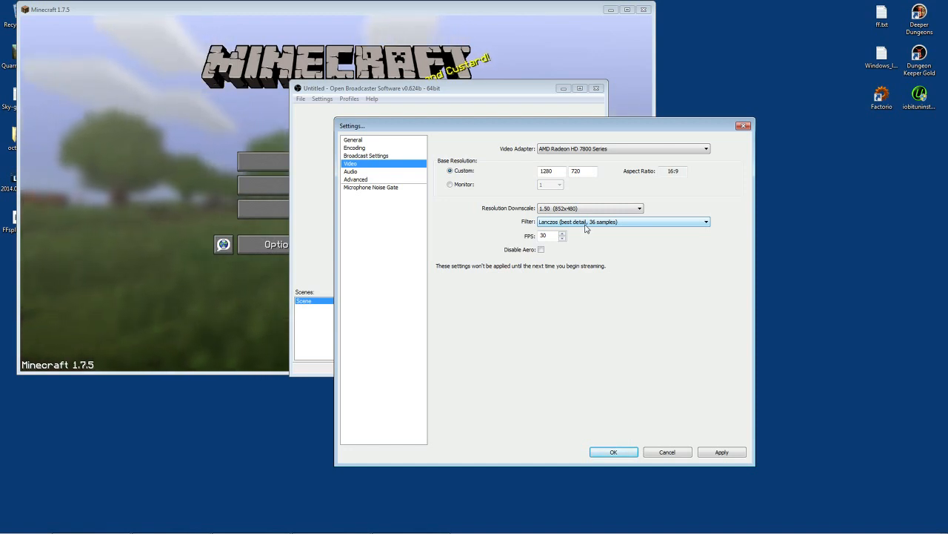
{"action": "key", "text": "Tab"}
{"action": "type", "text": "2"}
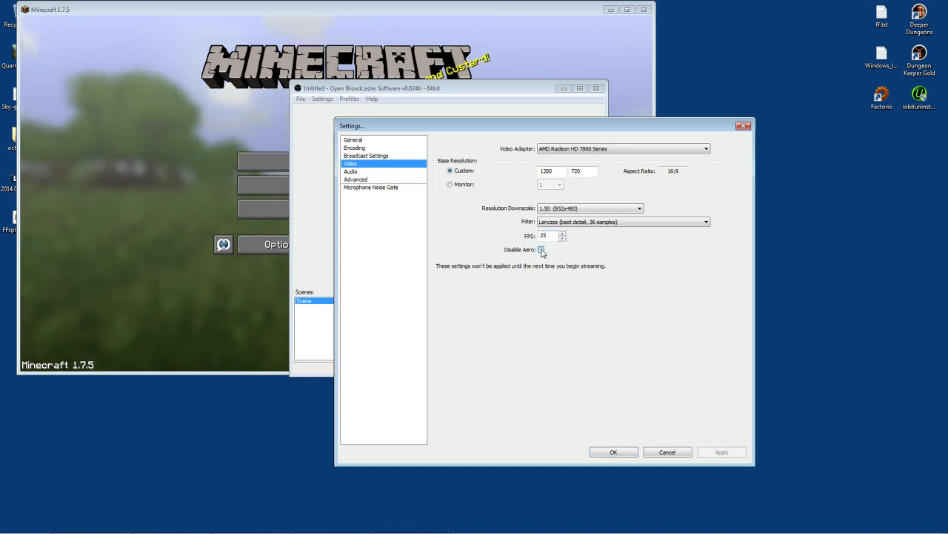
Enable Disable Aero and apply the video settings.
{"action": "left_click", "coordinate": [541, 249]}
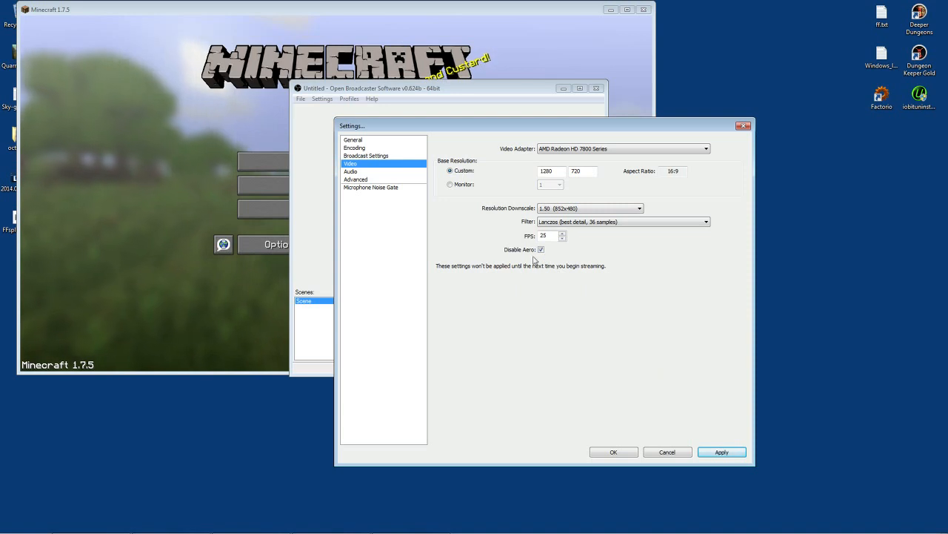
{"action": "left_click", "coordinate": [721, 452]}
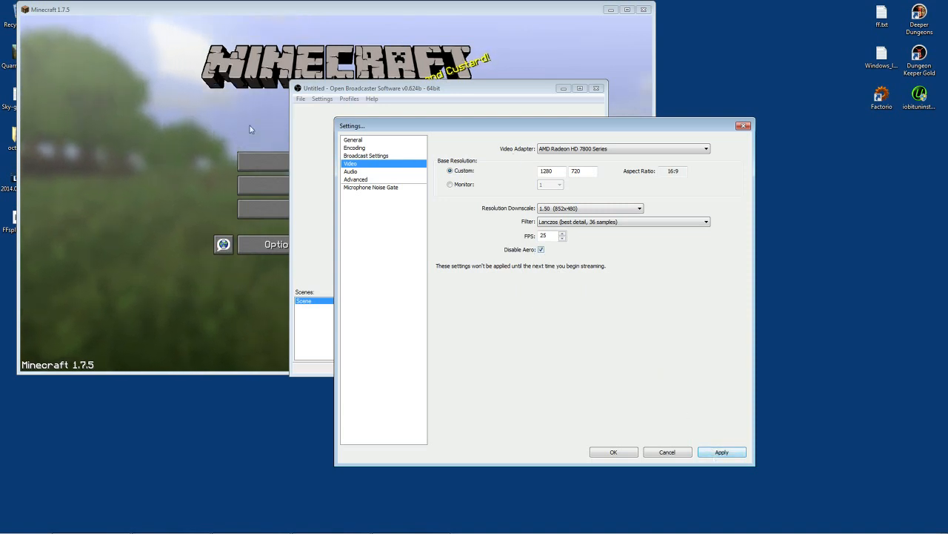
{"action": "left_click", "coordinate": [719, 451]}
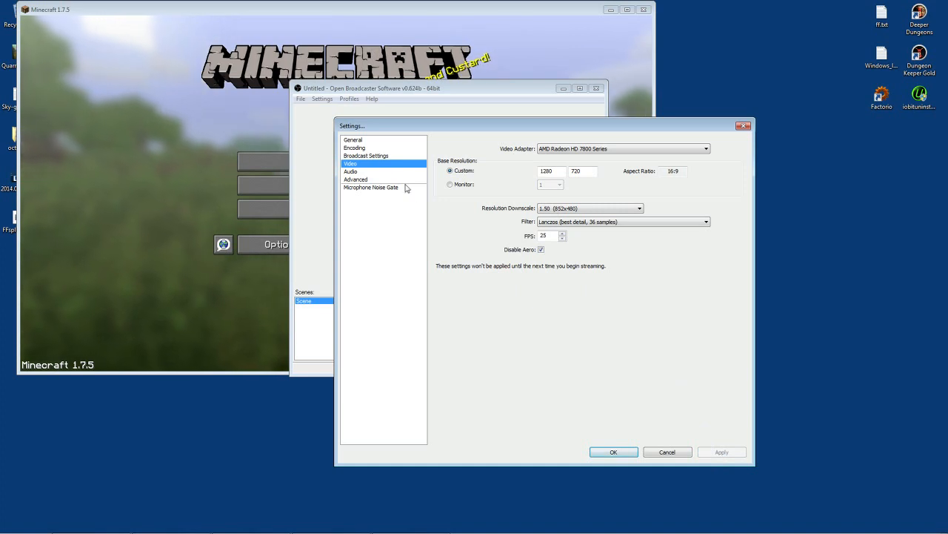
{"action": "left_click", "coordinate": [362, 173]}
{"action": "left_click", "coordinate": [365, 165]}
{"action": "left_click", "coordinate": [364, 174]}
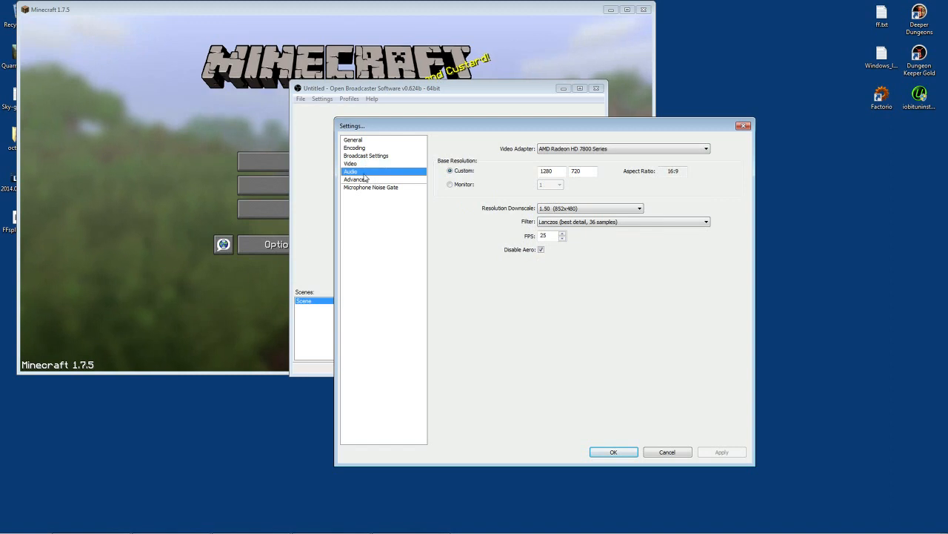
{"action": "left_click", "coordinate": [364, 165]}
{"action": "left_click", "coordinate": [366, 172]}
{"action": "left_click", "coordinate": [384, 164]}
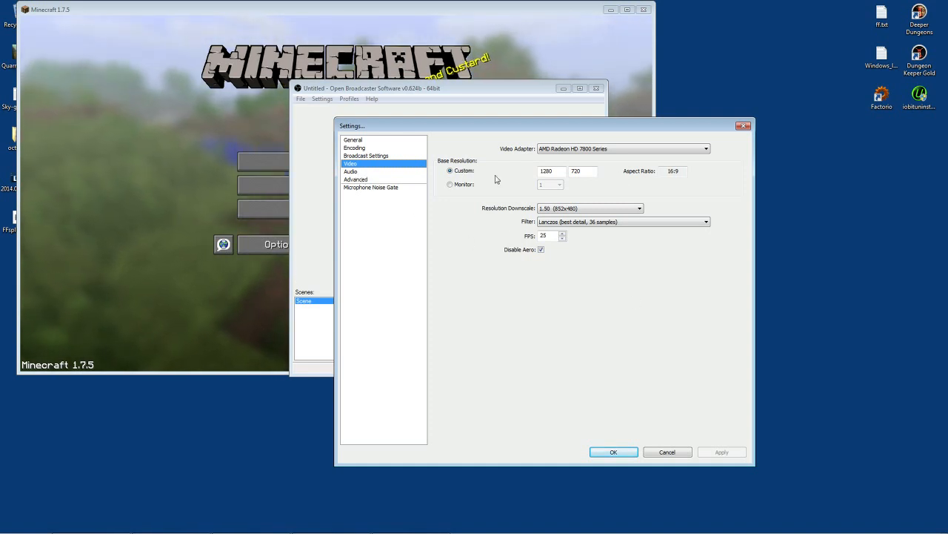
In the audio settings, choose Microphone (Blue Snowball) as the microphone/auxiliary audio device.
{"action": "left_click", "coordinate": [351, 172]}
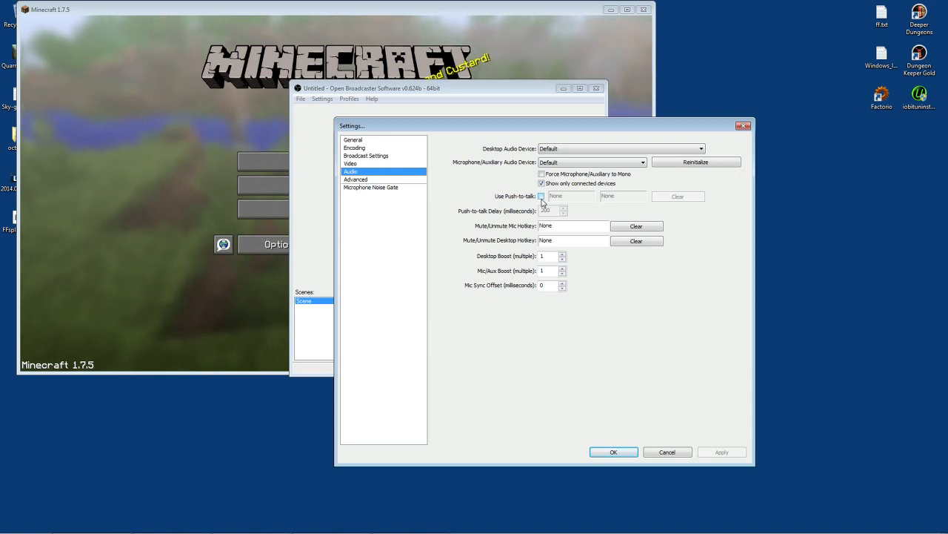
{"action": "left_click", "coordinate": [593, 163]}
{"action": "left_click", "coordinate": [585, 178]}
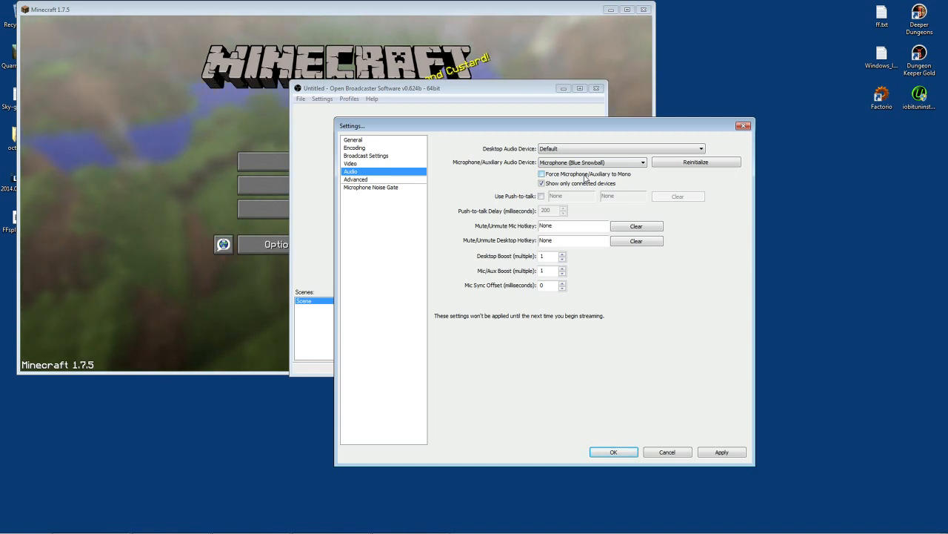
Try switching push-to-talk on and off, and clear the Ctrl + Num 1 microphone mute hotkey.
{"action": "left_click", "coordinate": [541, 198]}
{"action": "left_click", "coordinate": [540, 199]}
{"action": "left_click", "coordinate": [540, 198]}
{"action": "left_click", "coordinate": [540, 199]}
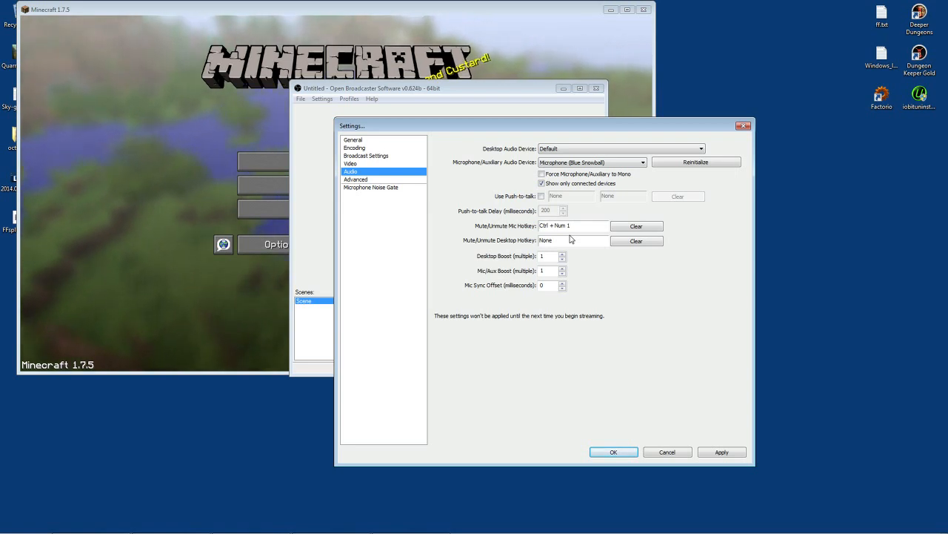
{"action": "left_click", "coordinate": [636, 226]}
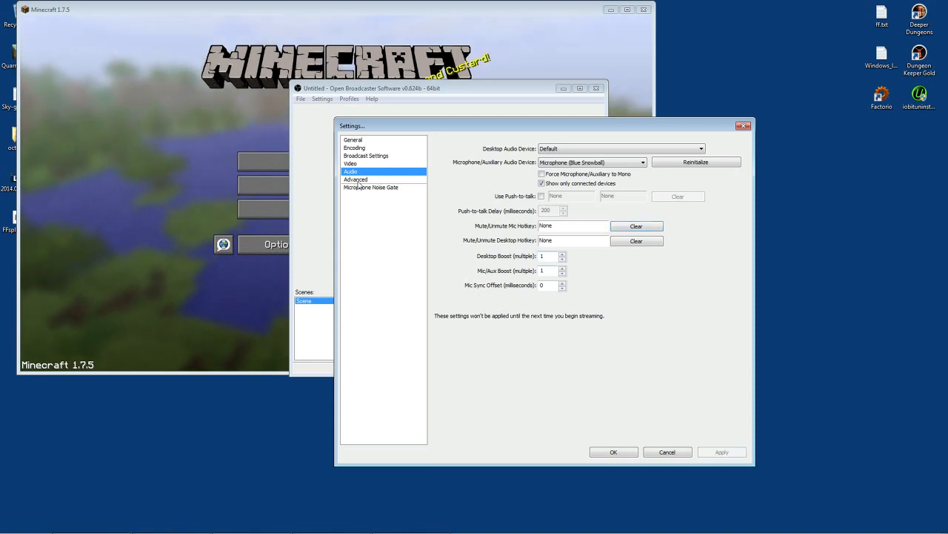
In the advanced settings, select the Normal process priority class and the veryfast x264 CPU preset.
{"action": "left_click", "coordinate": [356, 180]}
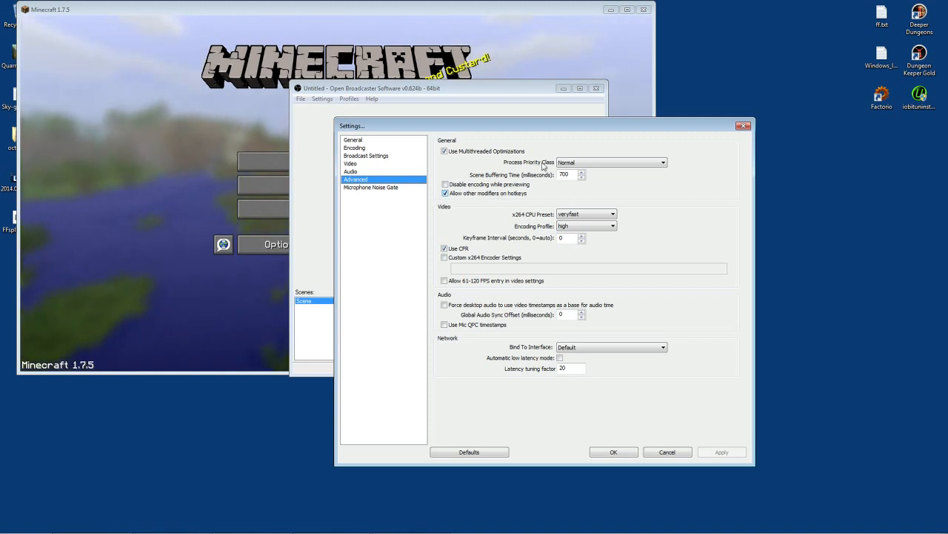
{"action": "left_click", "coordinate": [585, 162]}
{"action": "left_click", "coordinate": [591, 185]}
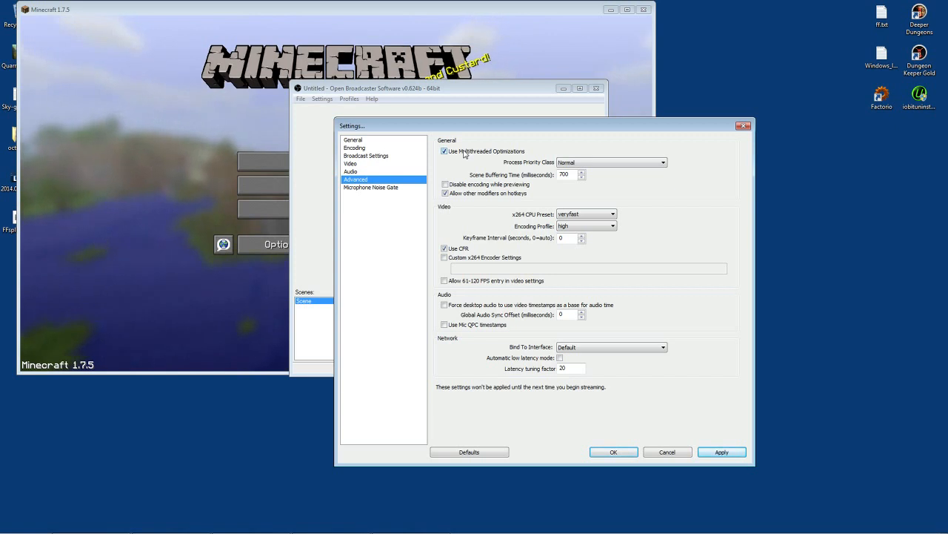
{"action": "left_click", "coordinate": [578, 163]}
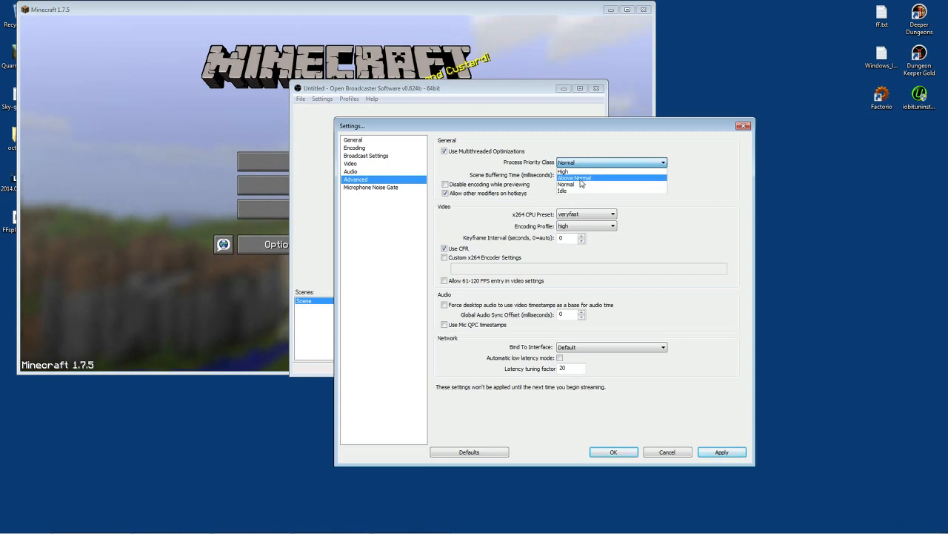
{"action": "left_click", "coordinate": [582, 183]}
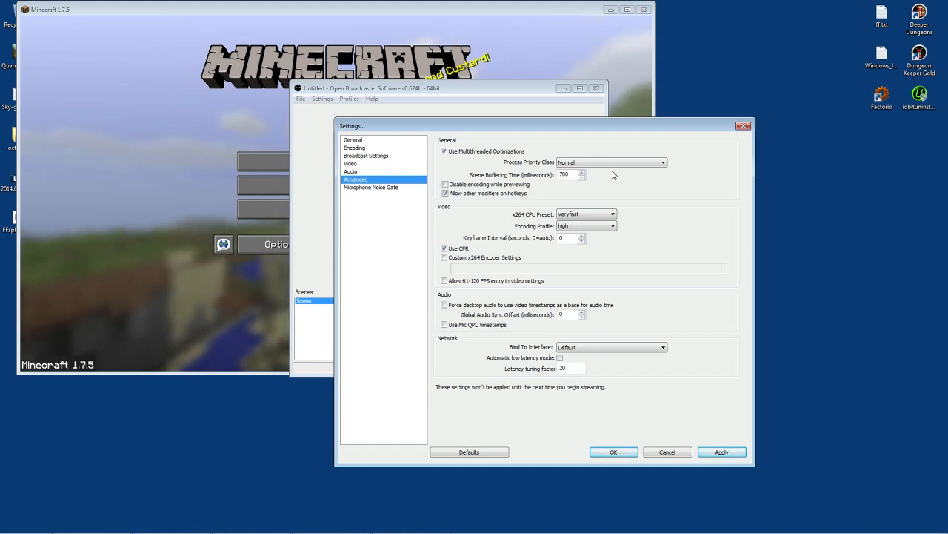
{"action": "left_click", "coordinate": [592, 215]}
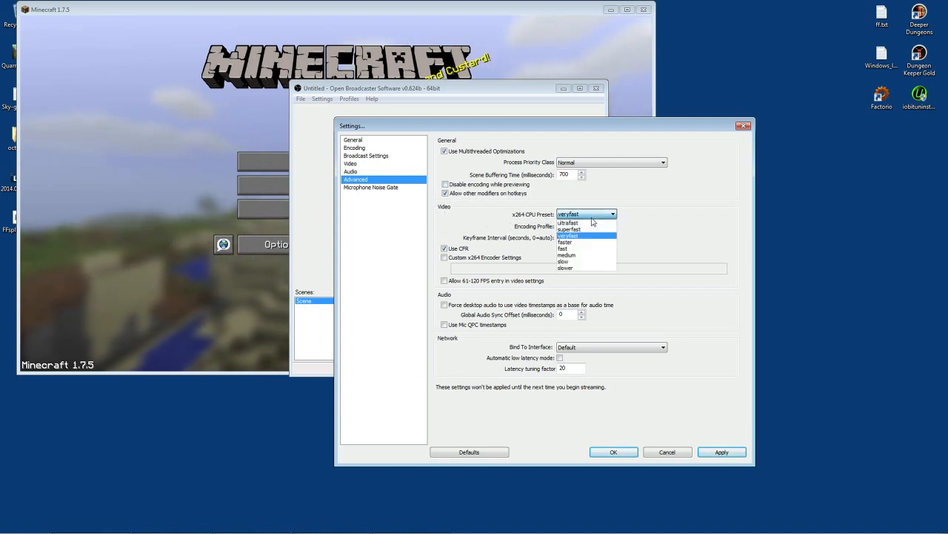
{"action": "left_click", "coordinate": [590, 236]}
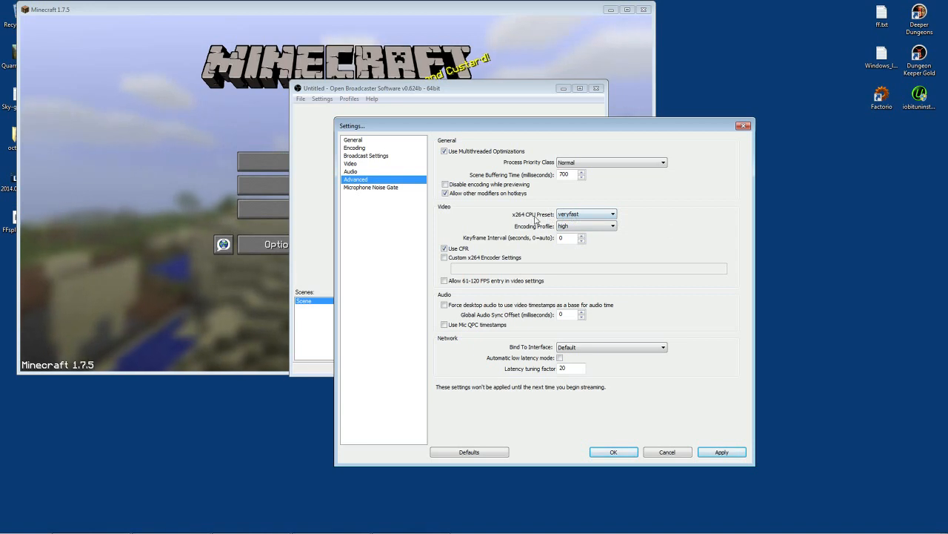
{"action": "left_click", "coordinate": [585, 214]}
{"action": "left_click", "coordinate": [585, 251]}
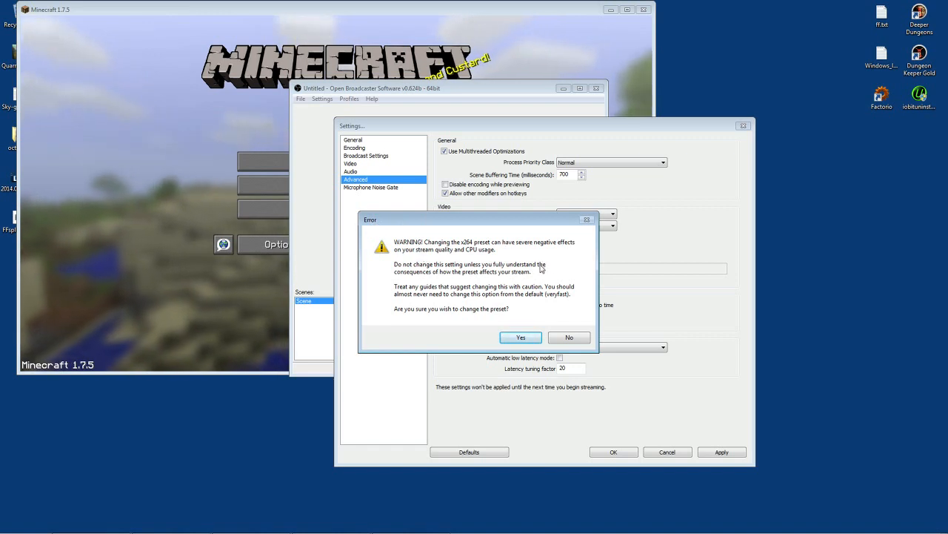
{"action": "left_click", "coordinate": [568, 338]}
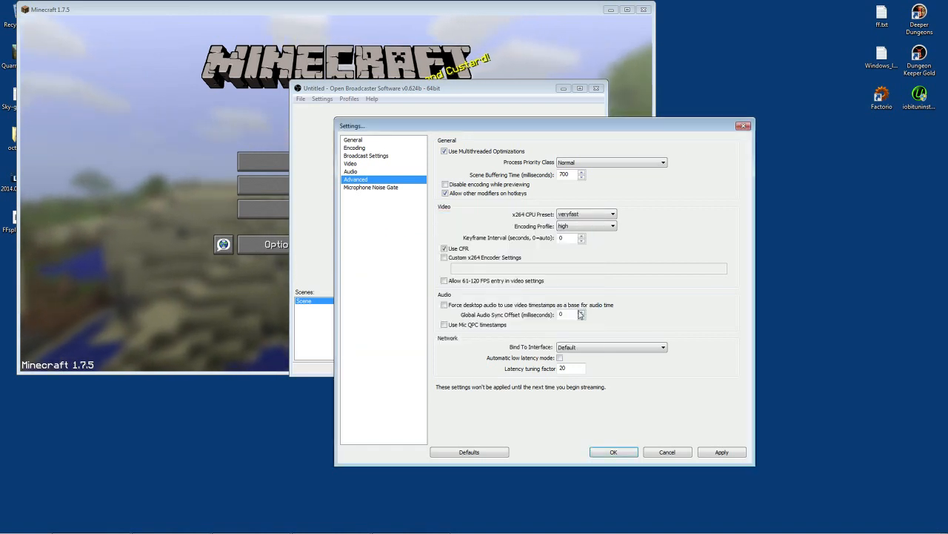
Set the encoding profile to main and the keyframe interval to 2 seconds, and apply the advanced settings.
{"action": "left_click", "coordinate": [578, 226]}
{"action": "left_click", "coordinate": [578, 233]}
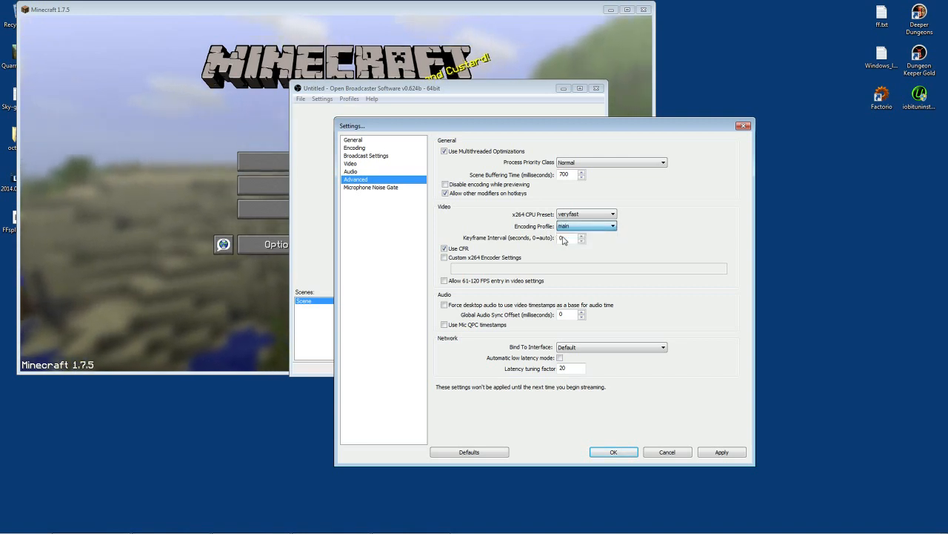
{"action": "double_click", "coordinate": [567, 238]}
{"action": "type", "text": "2"}
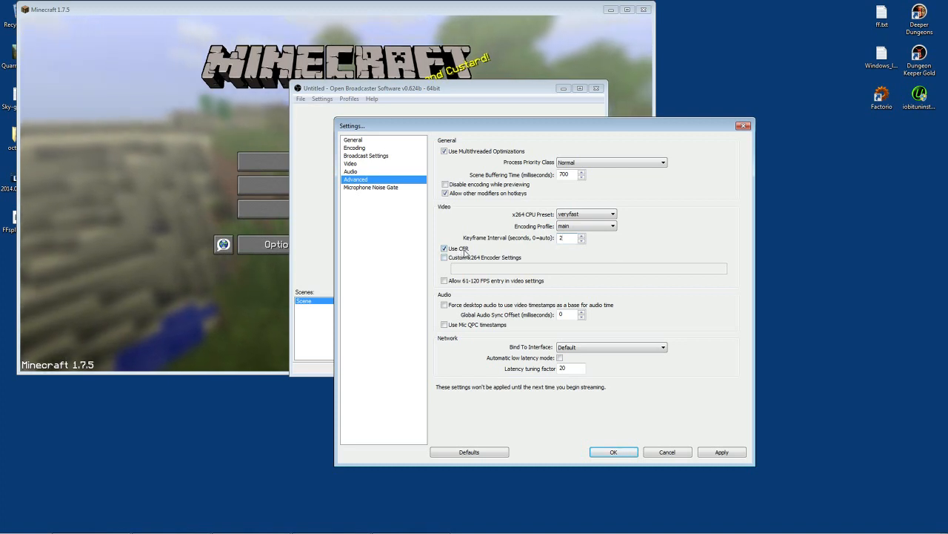
{"action": "left_click", "coordinate": [726, 454]}
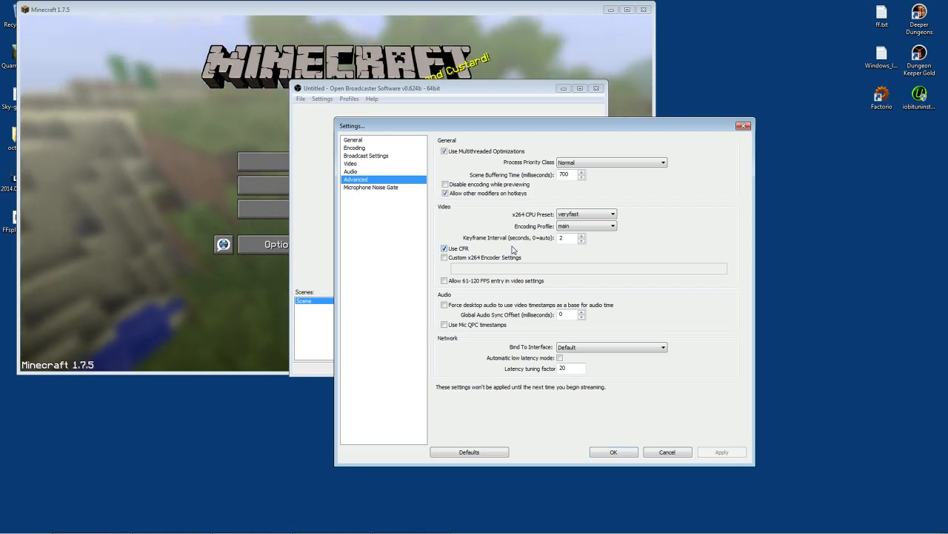
Review the encoding settings, return to the advanced settings, and accept and close the settings dialog.
{"action": "left_click", "coordinate": [355, 148]}
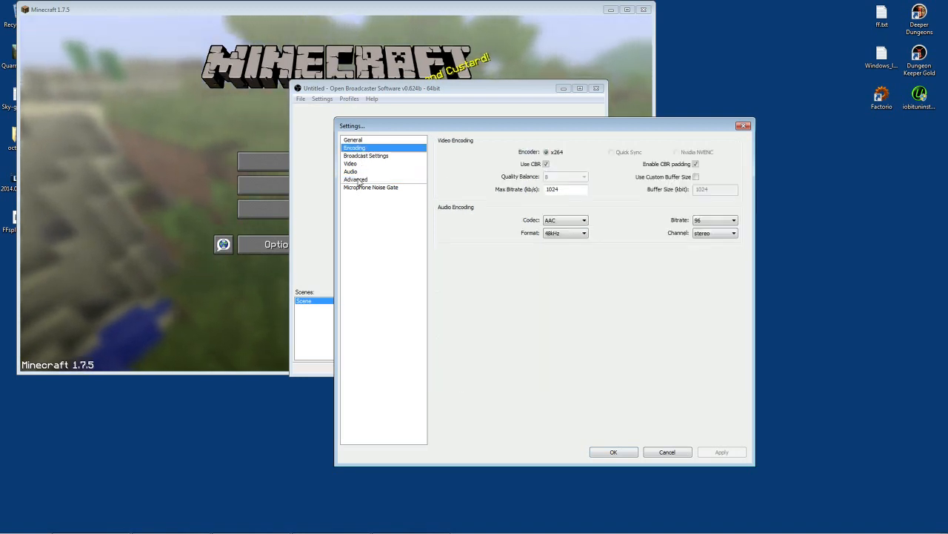
{"action": "left_click", "coordinate": [357, 179]}
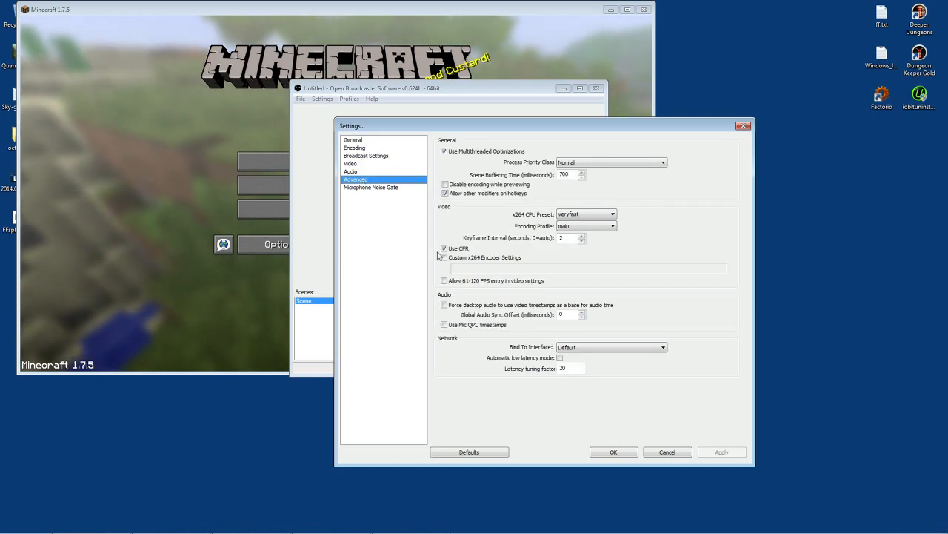
{"action": "left_click", "coordinate": [615, 452]}
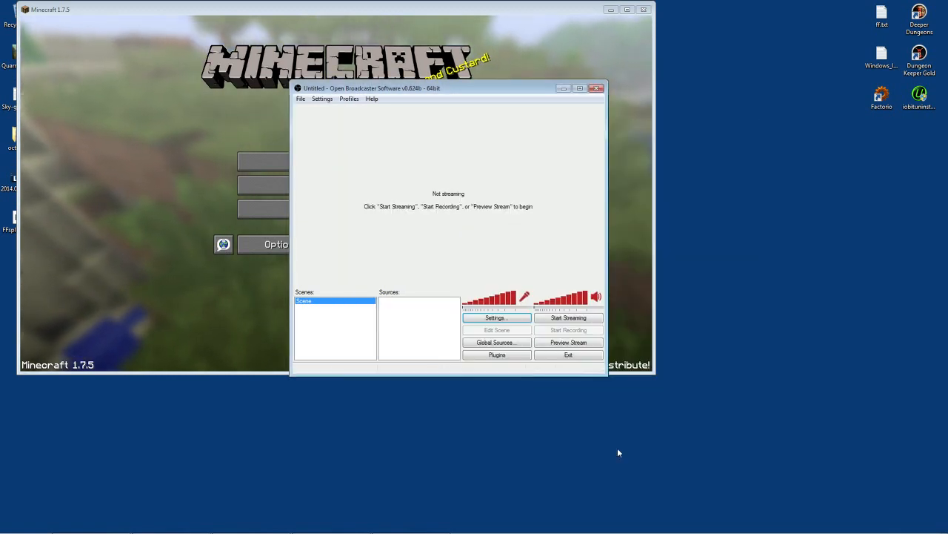
Enlarge and reposition the Open Broadcaster Software window, and start the stream preview.
{"action": "left_click_drag", "start_coordinate": [470, 98], "coordinate": [395, 269]}
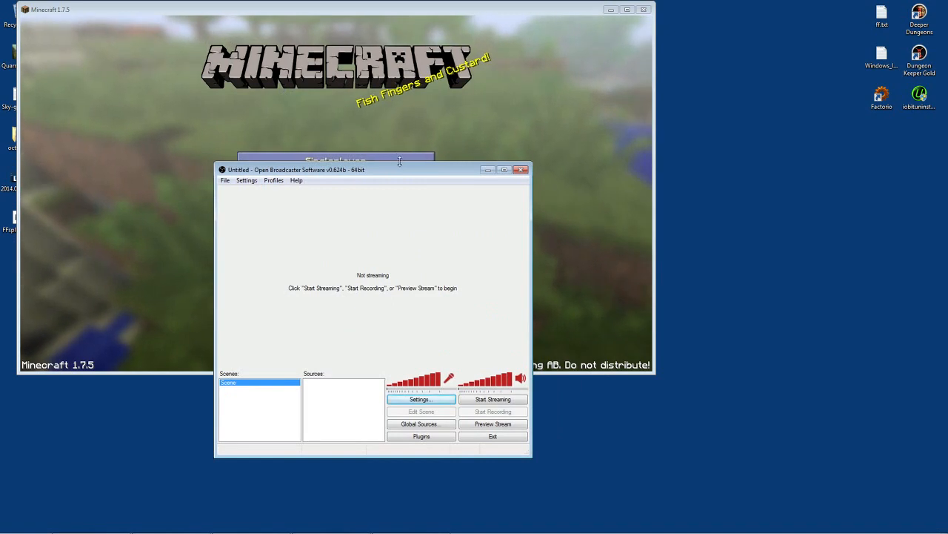
{"action": "left_click_drag", "start_coordinate": [532, 301], "coordinate": [655, 300]}
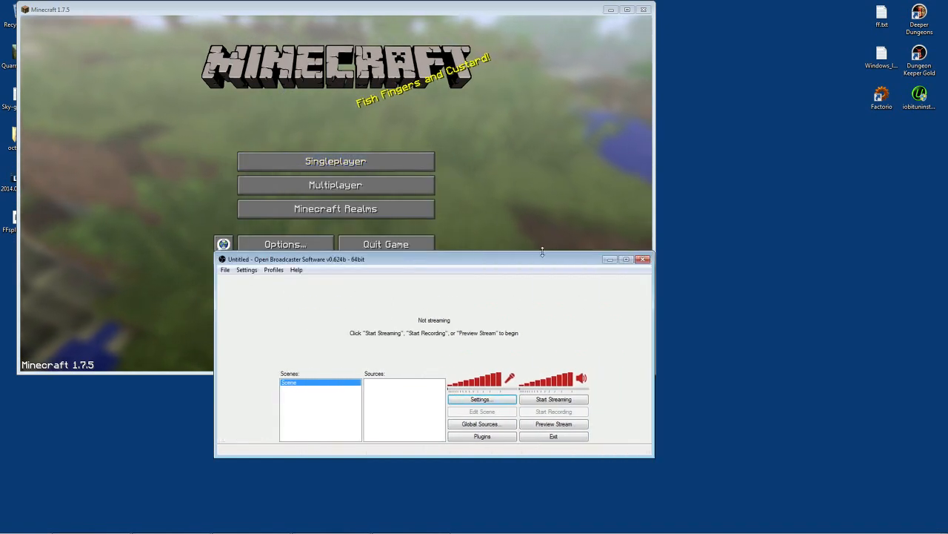
{"action": "left_click_drag", "start_coordinate": [538, 252], "coordinate": [538, 101]}
{"action": "left_click_drag", "start_coordinate": [349, 109], "coordinate": [428, 114]}
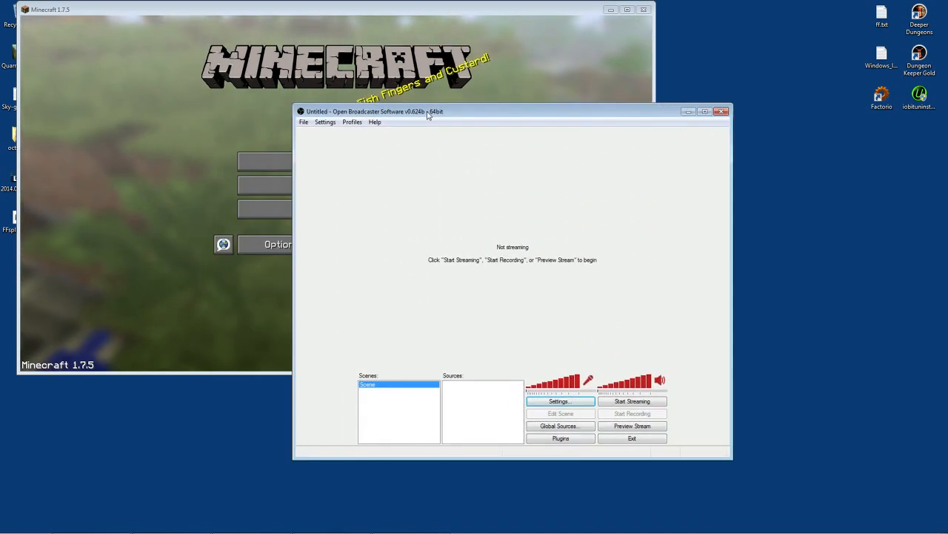
{"action": "left_click", "coordinate": [637, 426]}
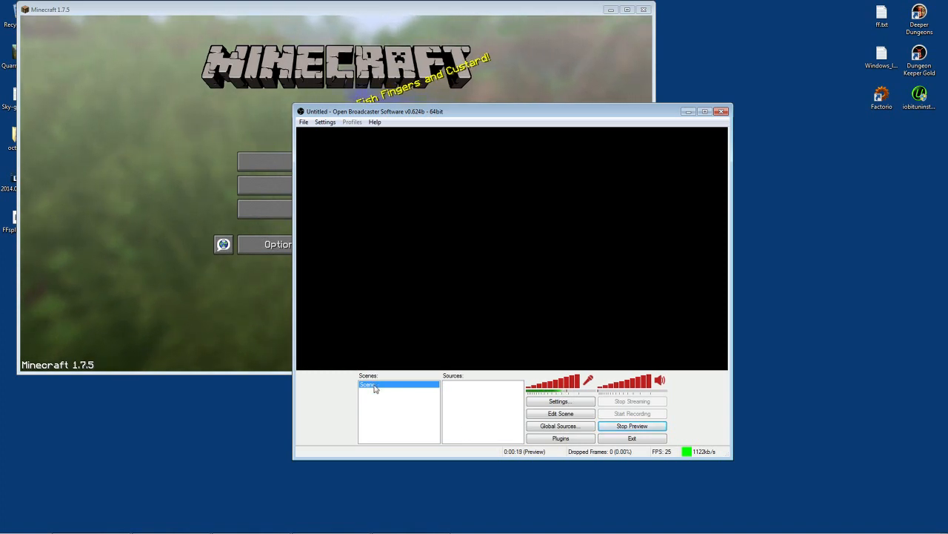
Add a Game Capture source named Minecraft to the first scene.
{"action": "right_click", "coordinate": [458, 393]}
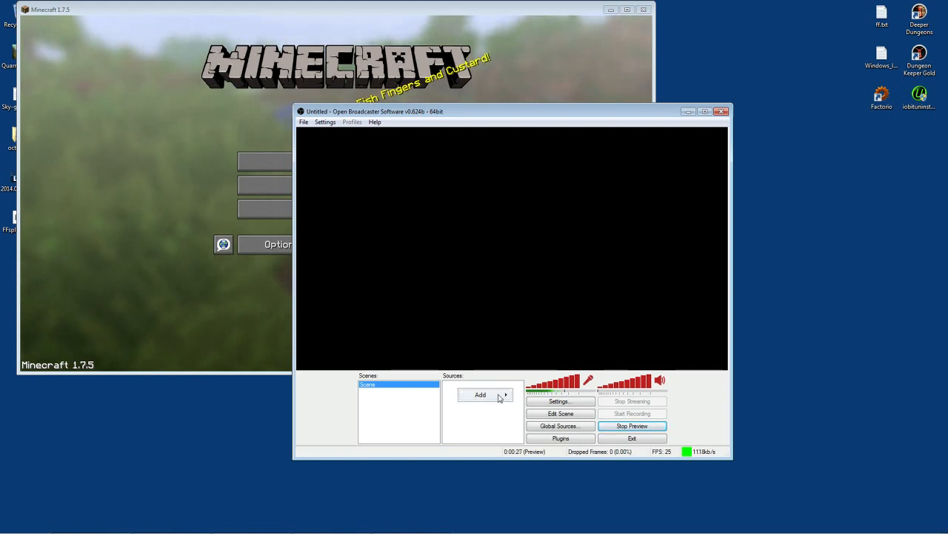
{"action": "mouse_move", "coordinate": [503, 394]}
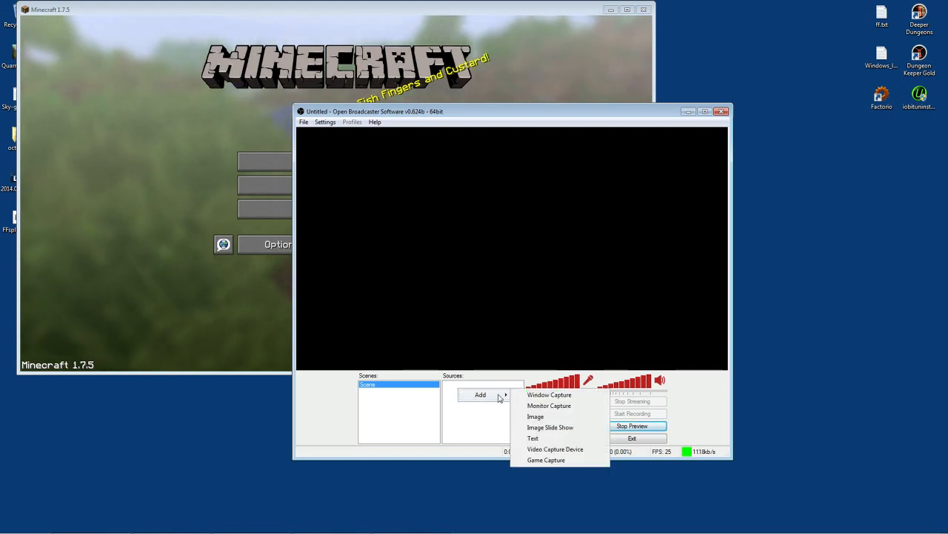
{"action": "left_click", "coordinate": [546, 459]}
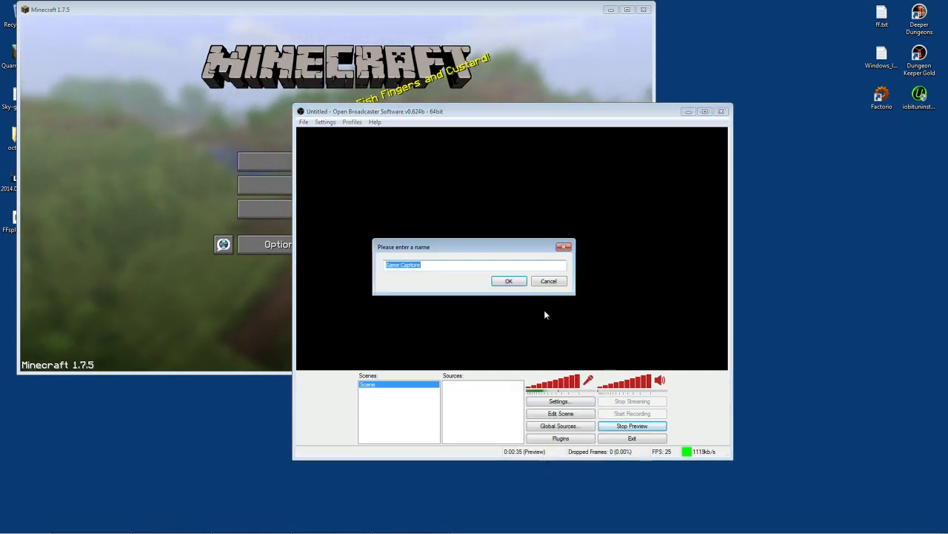
{"action": "type", "text": "Minec"}
{"action": "key", "text": "Return"}
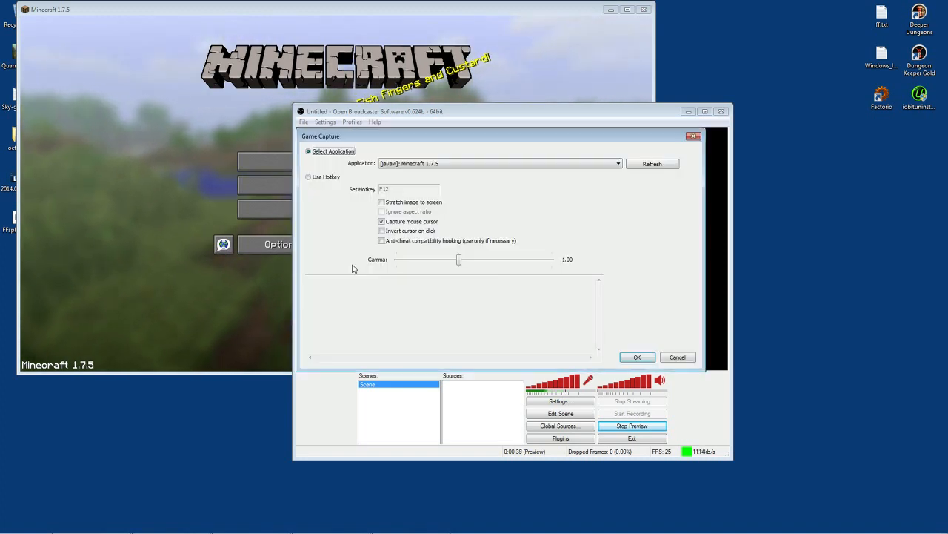
Choose [javaw]: Minecraft 1.7.5 as the application to capture and confirm the game capture settings.
{"action": "left_click", "coordinate": [415, 163]}
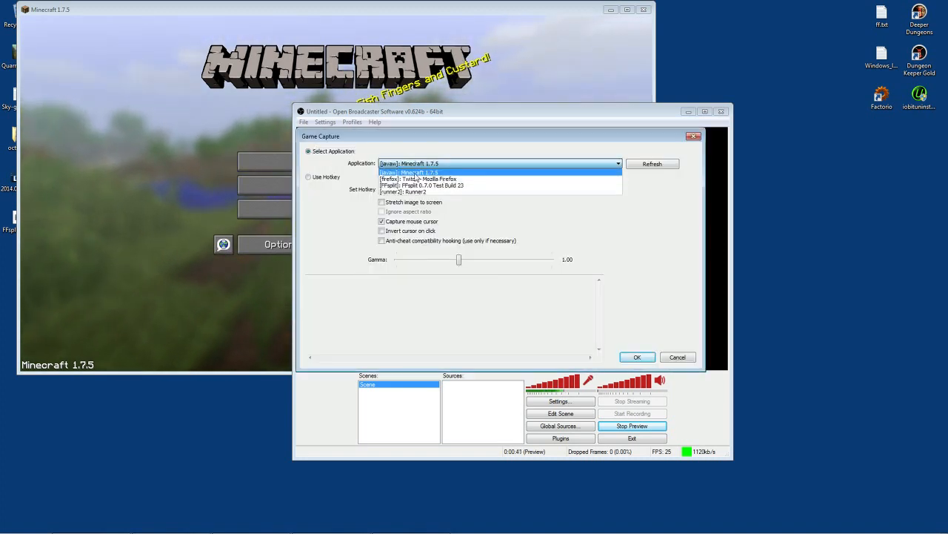
{"action": "left_click", "coordinate": [428, 172]}
{"action": "left_click", "coordinate": [433, 165]}
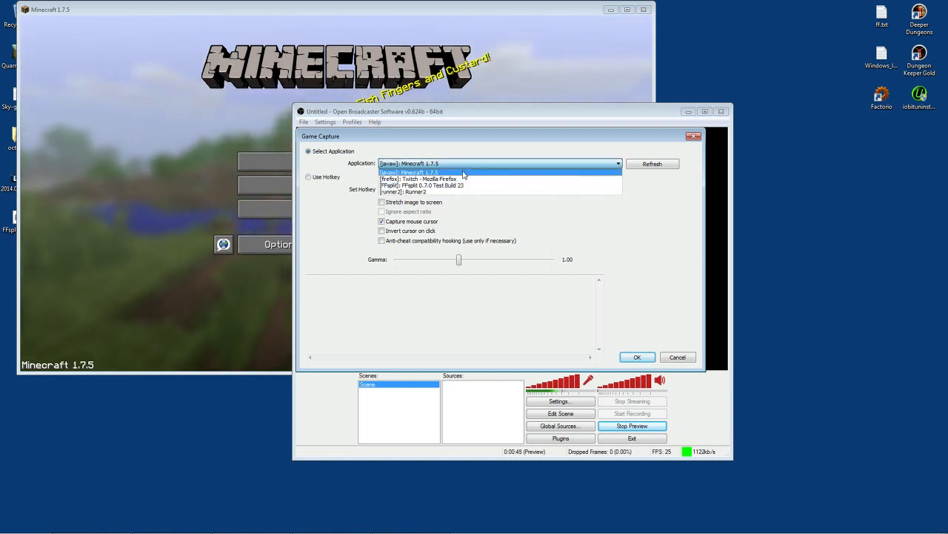
{"action": "left_click", "coordinate": [464, 173]}
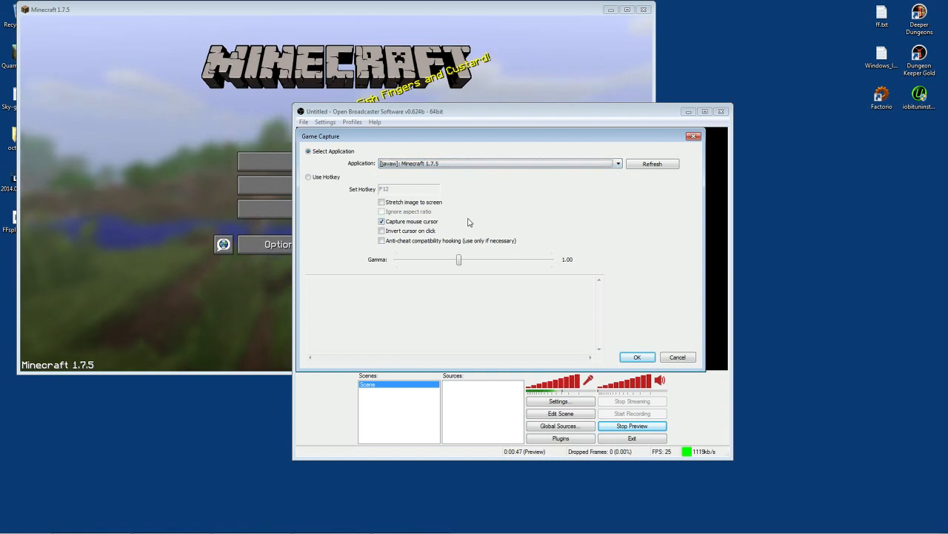
{"action": "left_click", "coordinate": [638, 357]}
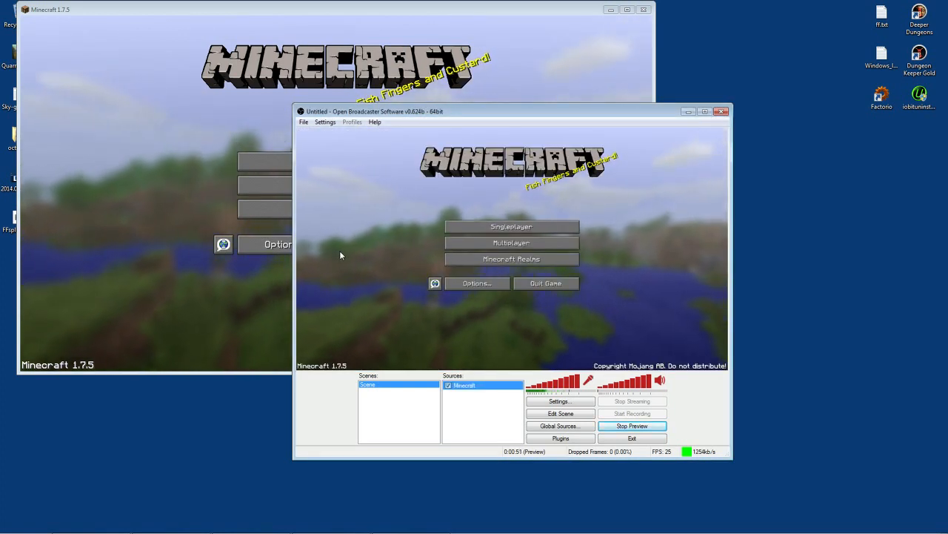
Restart the stream preview and add another scene with the default name Scene 2.
{"action": "left_click", "coordinate": [635, 426]}
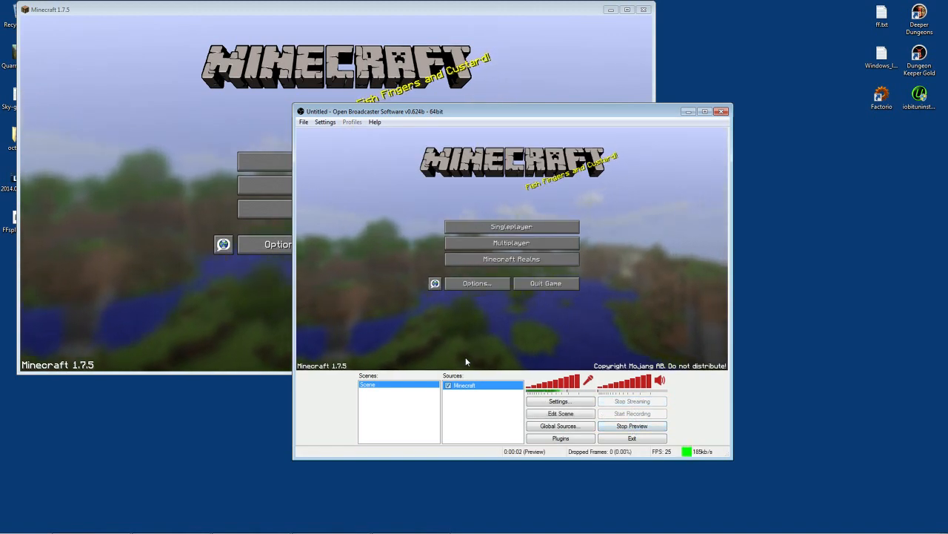
{"action": "right_click", "coordinate": [382, 410]}
{"action": "left_click", "coordinate": [409, 414]}
{"action": "left_click", "coordinate": [507, 280]}
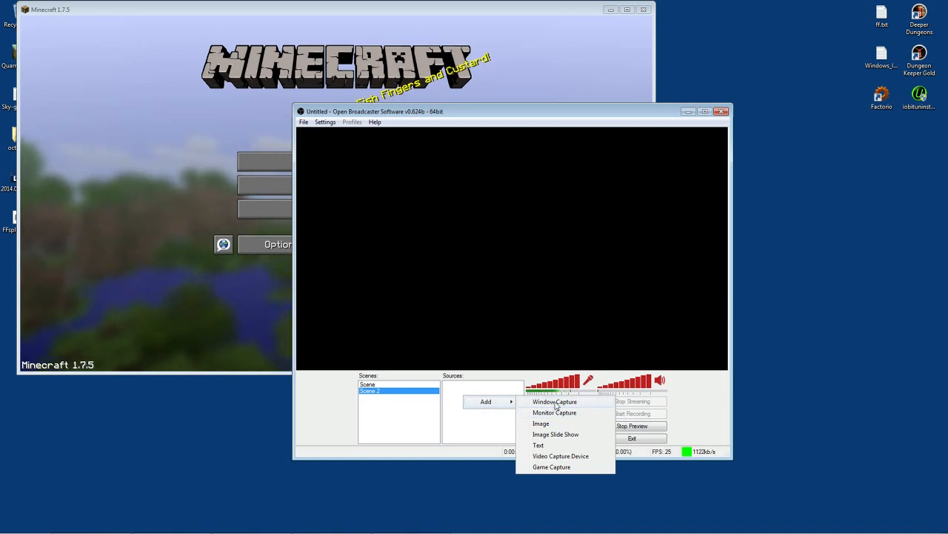
Add a Window Capture source for the Minecraft 1.7.5 window to Scene 2, and test how it captures overlapping windows by moving the broadcaster window.
{"action": "left_click", "coordinate": [555, 402]}
{"action": "left_click", "coordinate": [506, 282]}
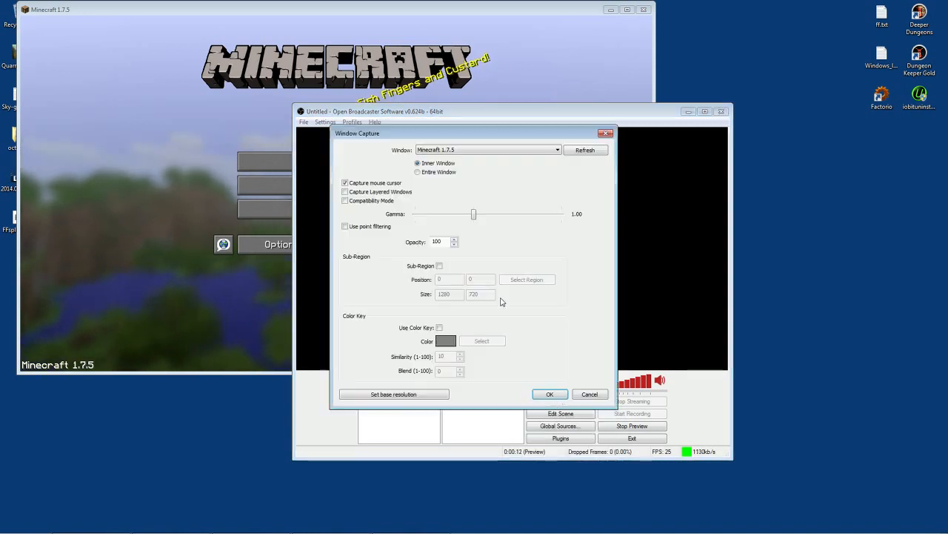
{"action": "left_click", "coordinate": [446, 150]}
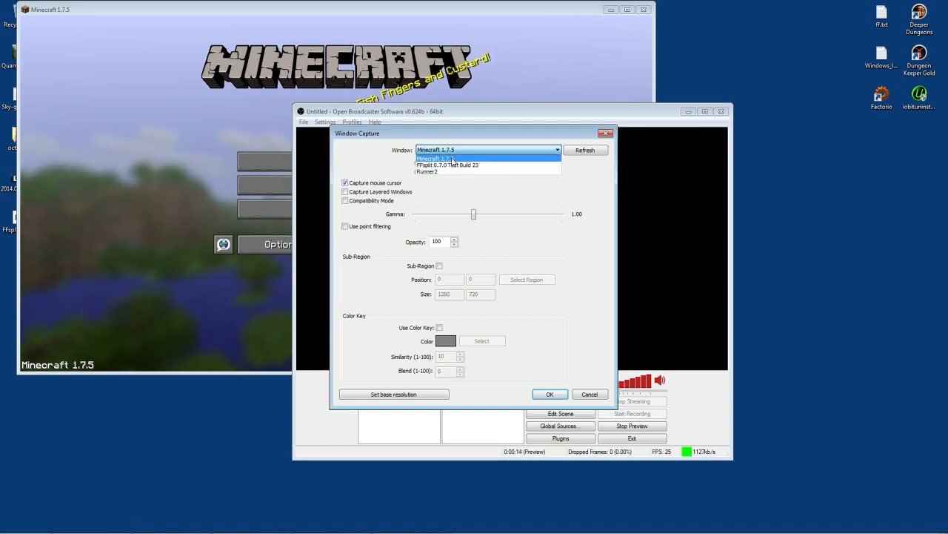
{"action": "left_click", "coordinate": [452, 159]}
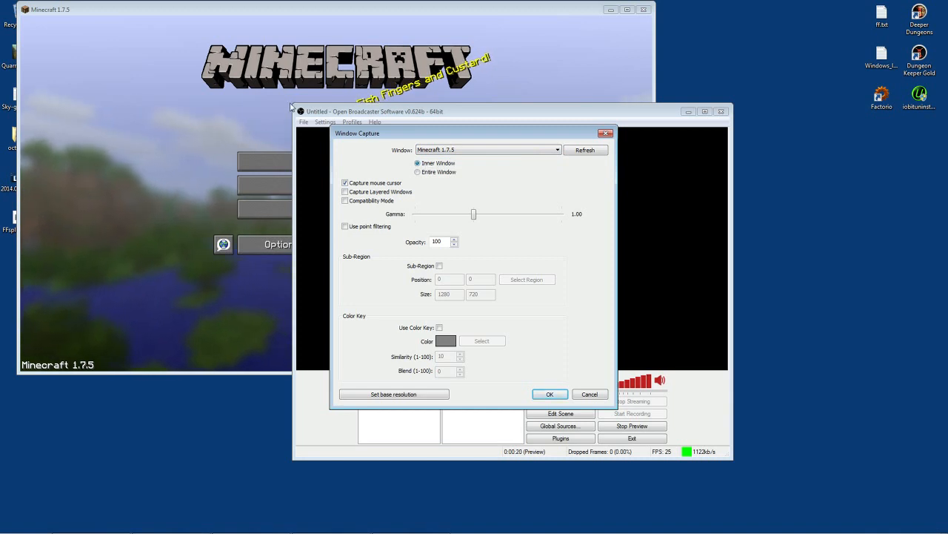
{"action": "left_click", "coordinate": [548, 395]}
{"action": "left_click_drag", "start_coordinate": [478, 112], "coordinate": [582, 142]}
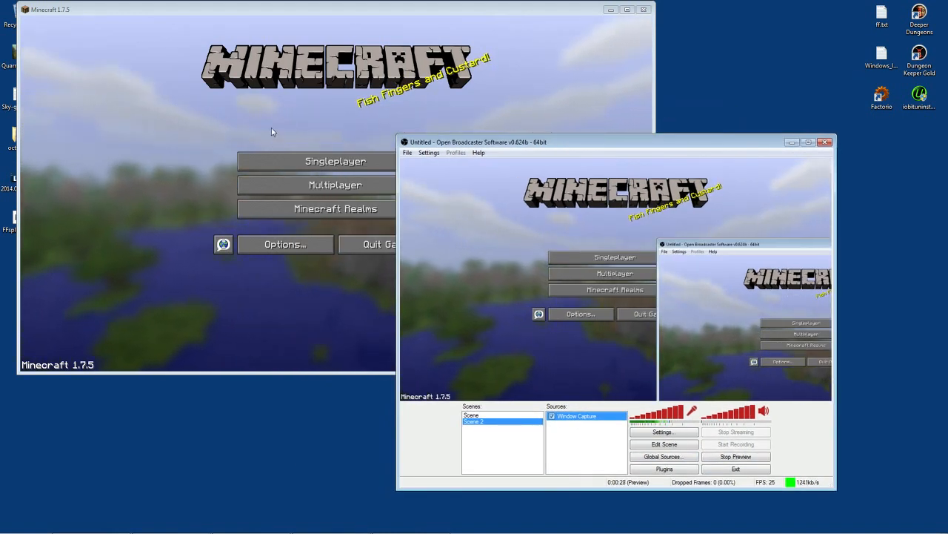
{"action": "left_click_drag", "start_coordinate": [474, 141], "coordinate": [313, 110]}
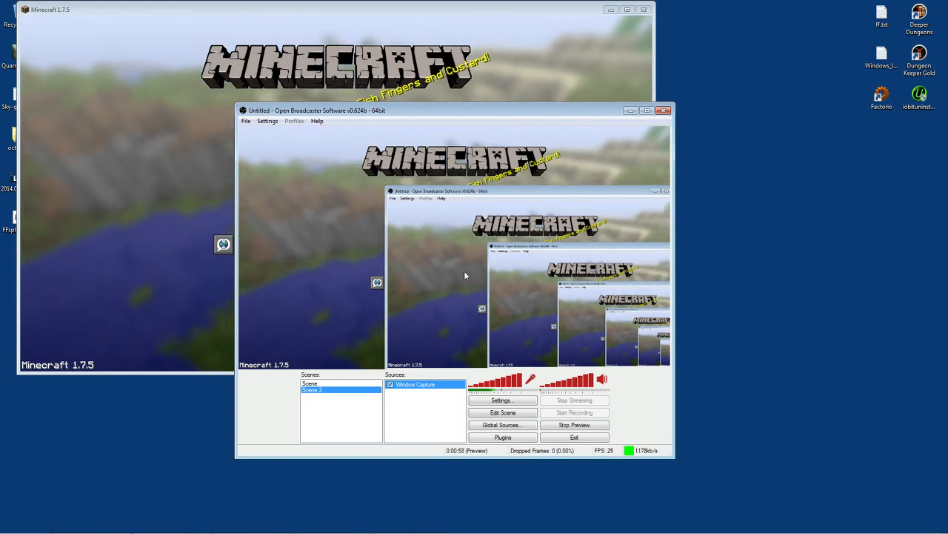
In the first scene, change the Minecraft source's captured application to [runner2]: Runner2.
{"action": "left_click", "coordinate": [334, 383]}
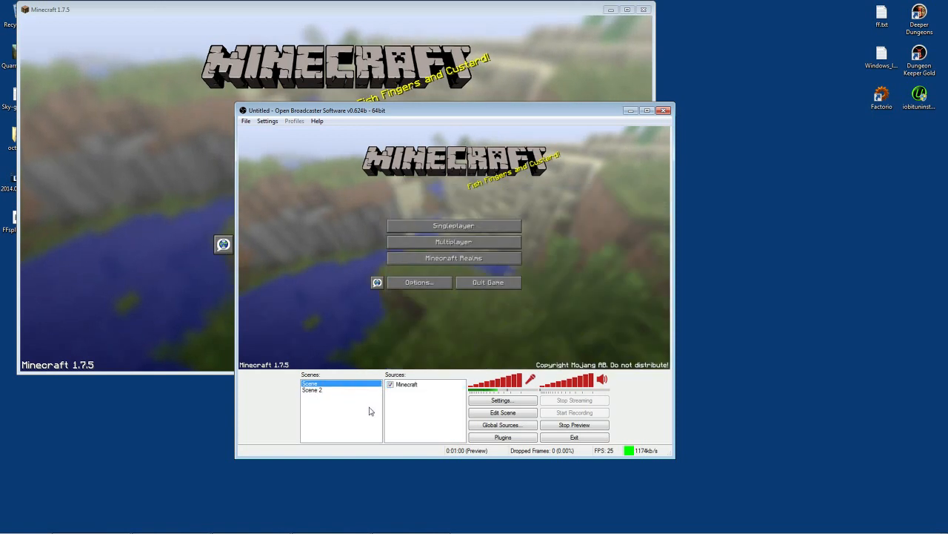
{"action": "right_click", "coordinate": [412, 384]}
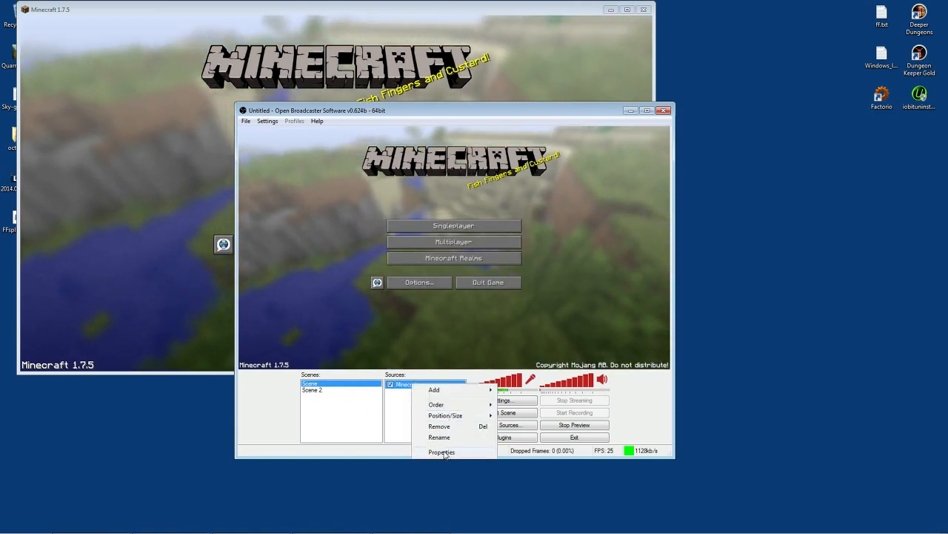
{"action": "left_click", "coordinate": [443, 452]}
{"action": "left_click", "coordinate": [390, 161]}
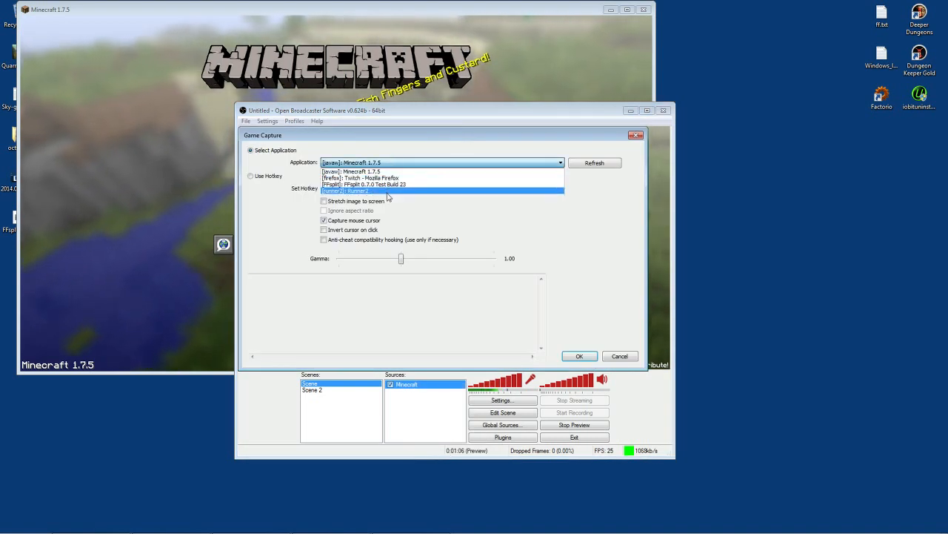
{"action": "left_click", "coordinate": [386, 190]}
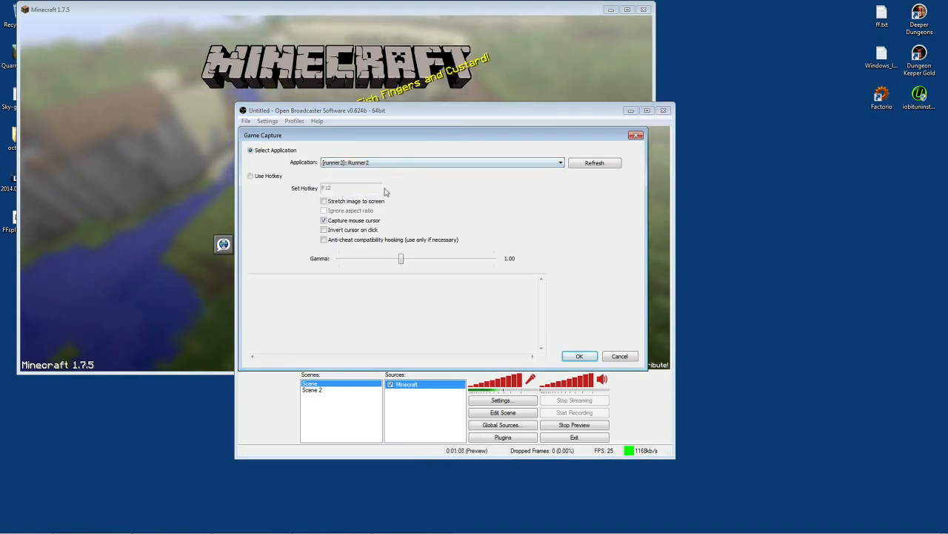
{"action": "left_click", "coordinate": [579, 356]}
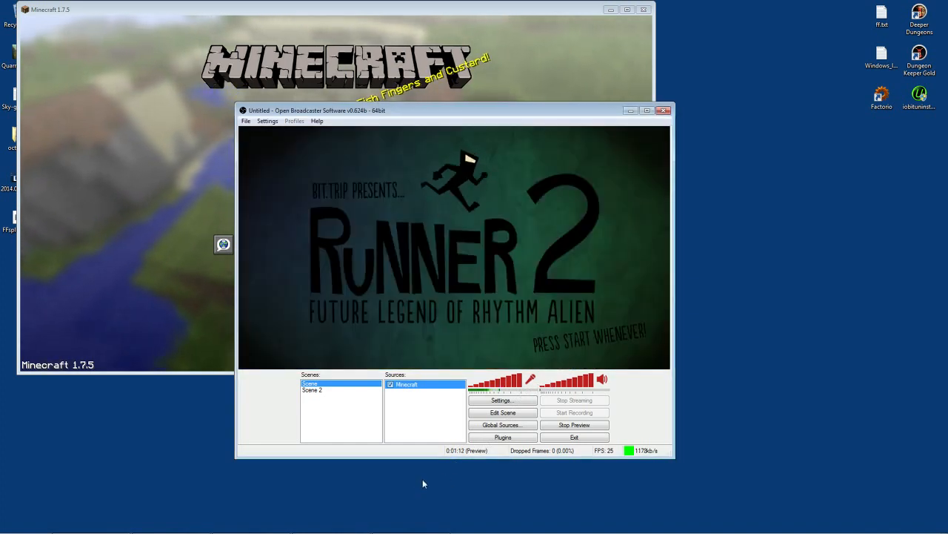
Add a new scene named Minecraft.
{"action": "right_click", "coordinate": [312, 409]}
{"action": "left_click", "coordinate": [354, 419]}
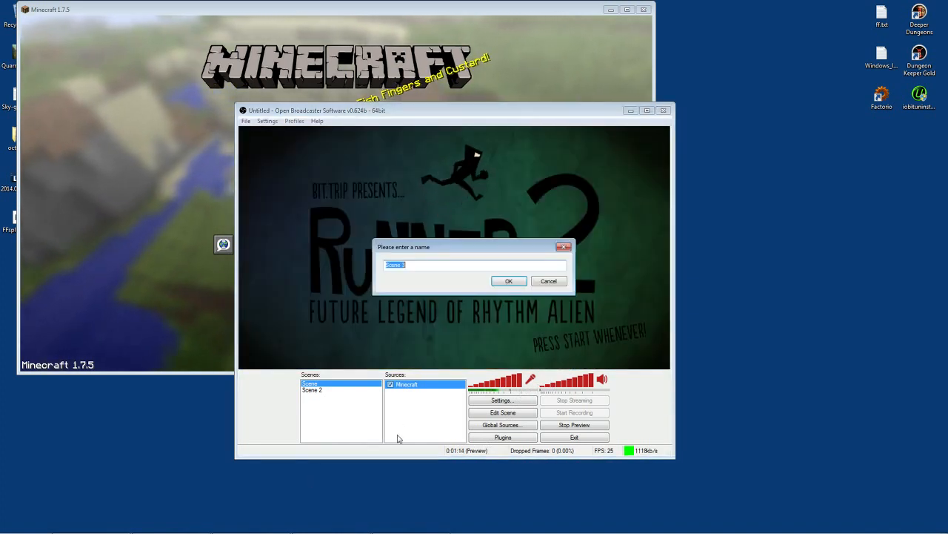
{"action": "type", "text": "Minecraft"}
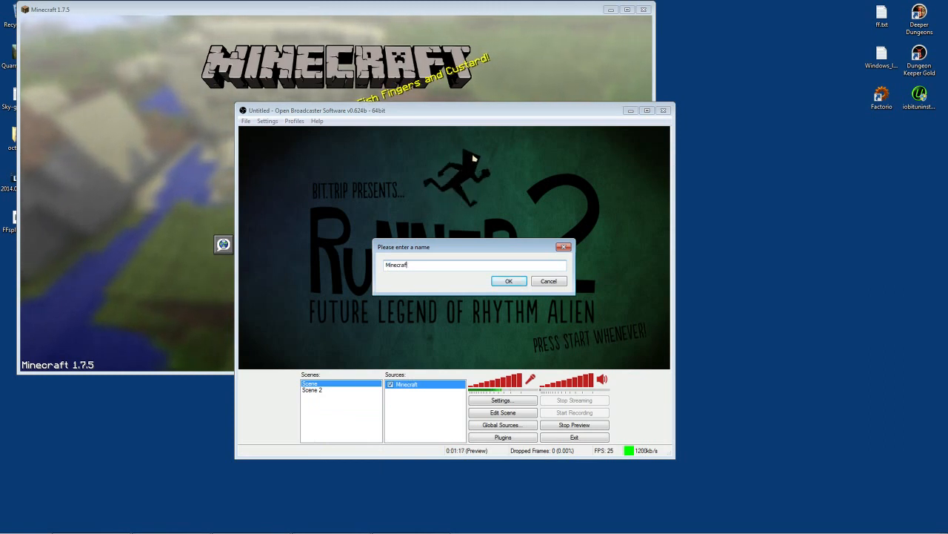
{"action": "key", "text": "Return"}
Add a Game Capture source with the default name to the Minecraft scene, capturing [javaw]: Minecraft 1.7.5.
{"action": "right_click", "coordinate": [415, 410]}
{"action": "mouse_move", "coordinate": [434, 413]}
{"action": "left_click", "coordinate": [498, 480]}
{"action": "left_click", "coordinate": [509, 287]}
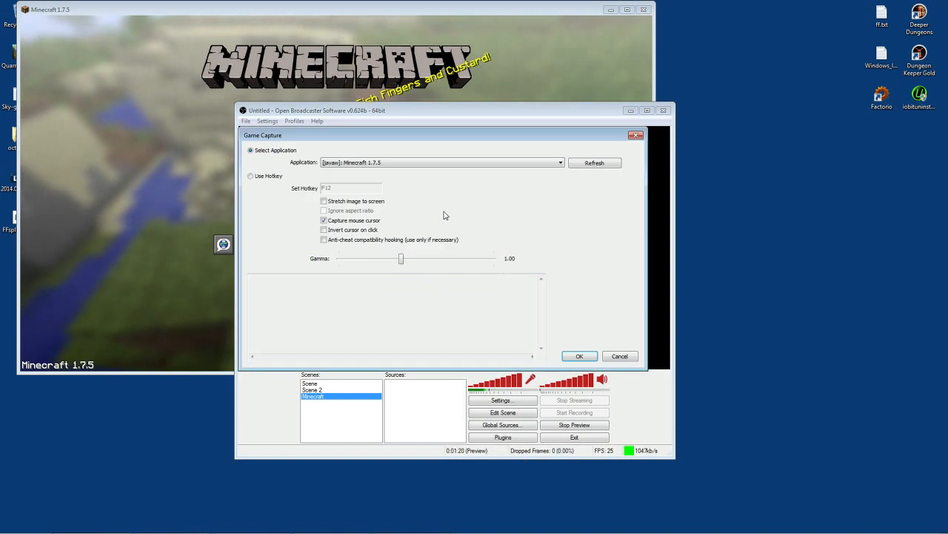
{"action": "left_click", "coordinate": [389, 162]}
{"action": "left_click", "coordinate": [387, 173]}
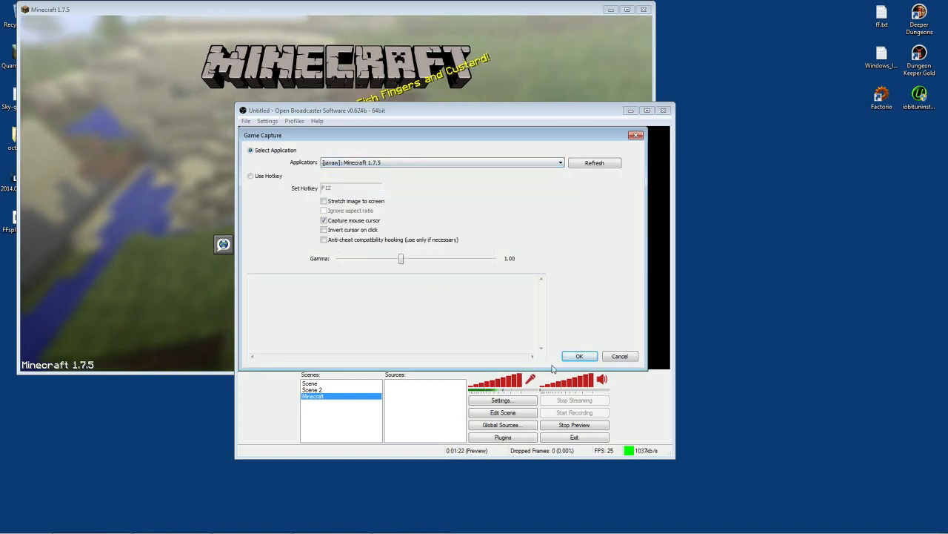
{"action": "left_click", "coordinate": [579, 356]}
Switch back and forth between the first scene and the Minecraft scene to examine the transition in the preview.
{"action": "left_click", "coordinate": [320, 385]}
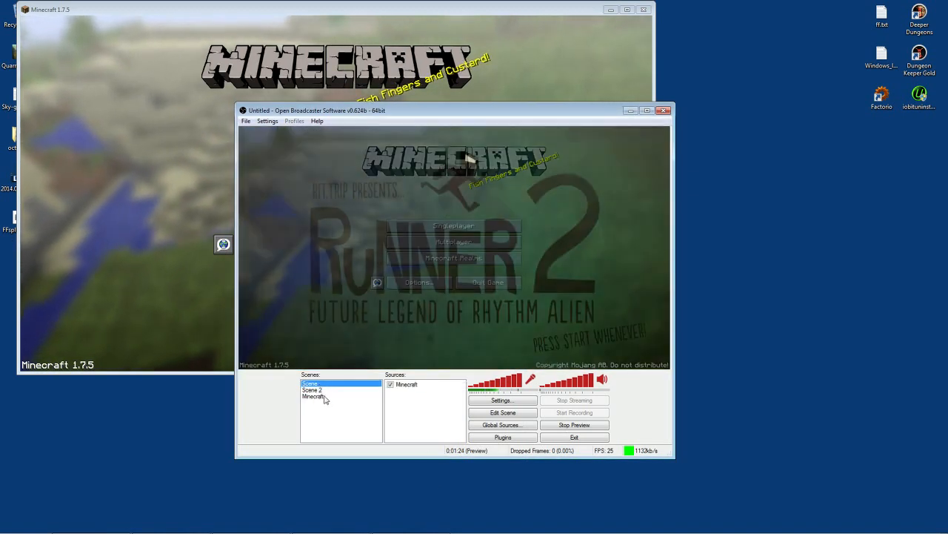
{"action": "key", "text": "Down"}
{"action": "key", "text": "Down"}
{"action": "left_click", "coordinate": [323, 384]}
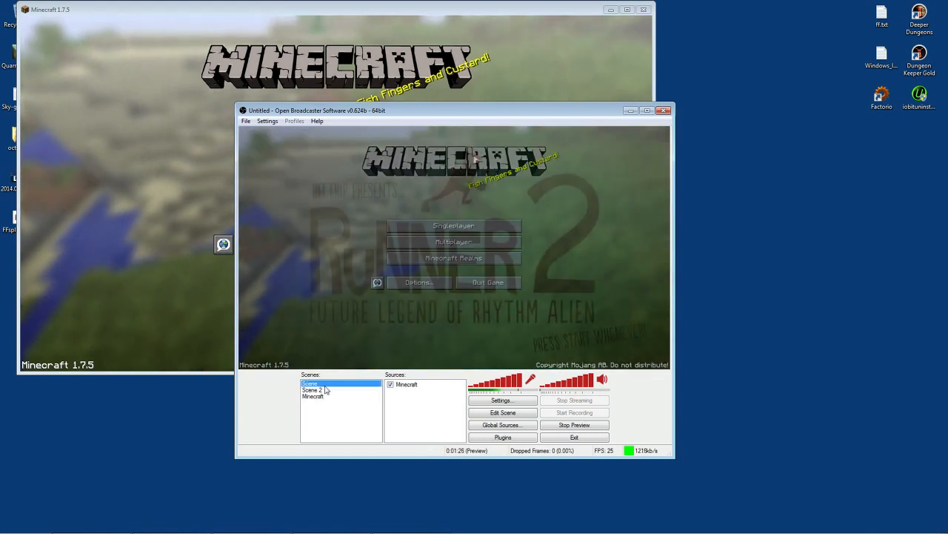
{"action": "key", "text": "Down"}
{"action": "key", "text": "Down"}
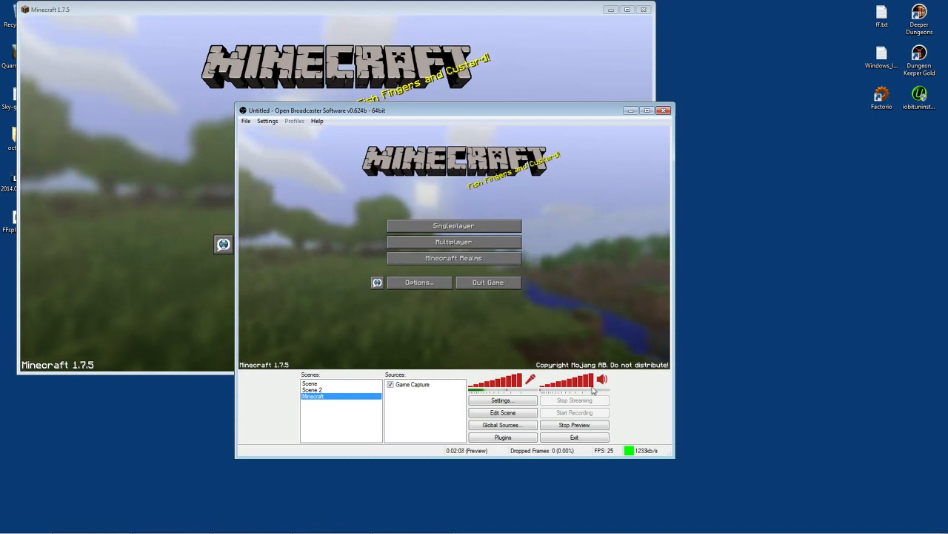
Lower the desktop audio volume to about 40%.
{"action": "left_click_drag", "start_coordinate": [592, 387], "coordinate": [557, 389]}
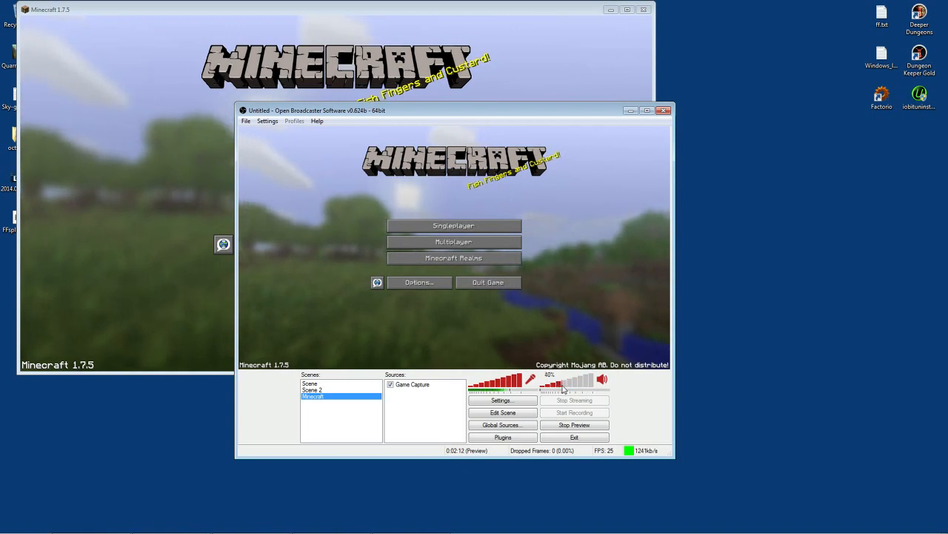